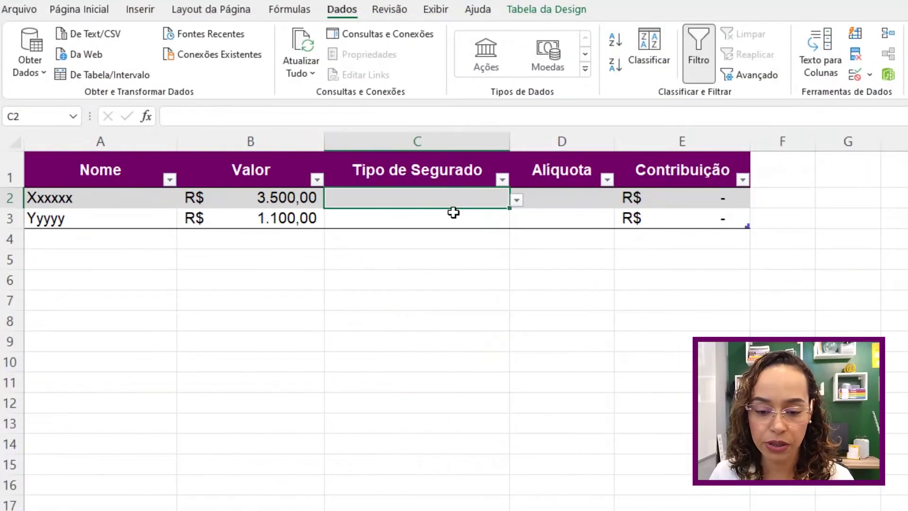
Try Individual and then Especial in C2, checking which rates D2's dependent list offers for each.
left_click(516, 200)
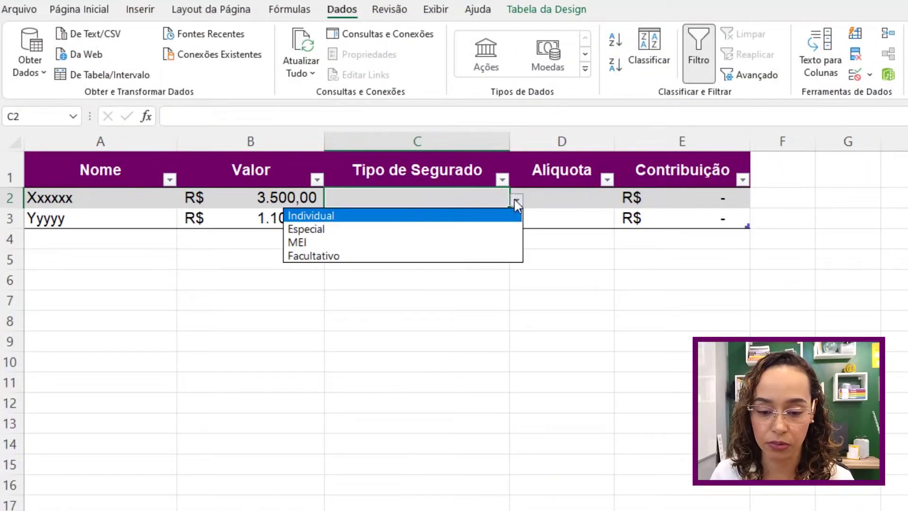
left_click(299, 217)
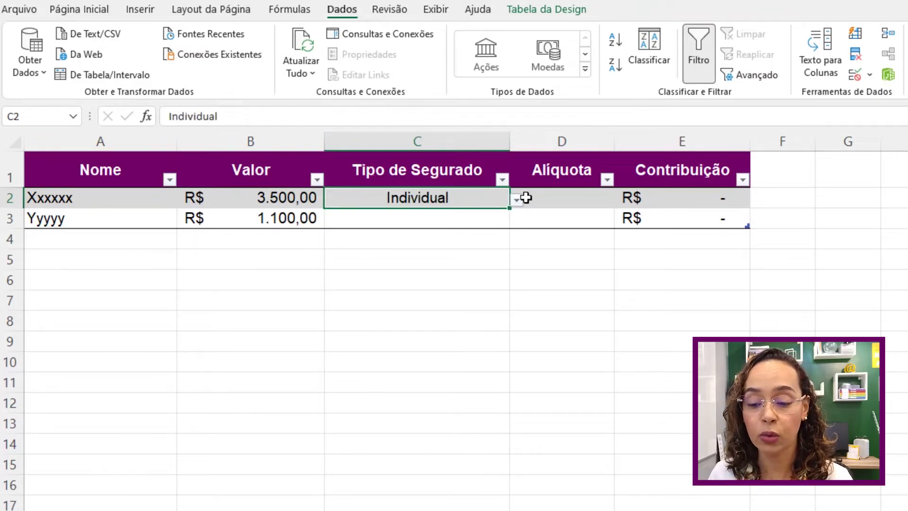
left_click(546, 198)
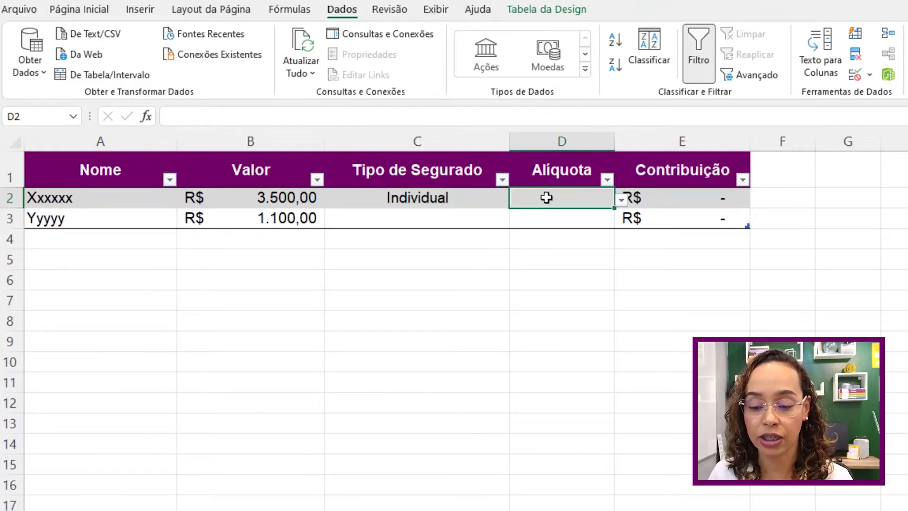
left_click(620, 203)
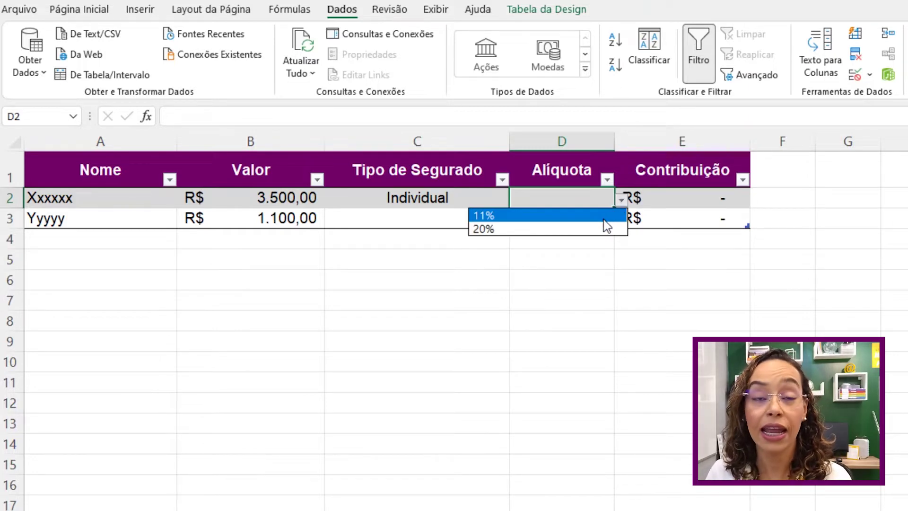
key("Escape")
left_click(504, 197)
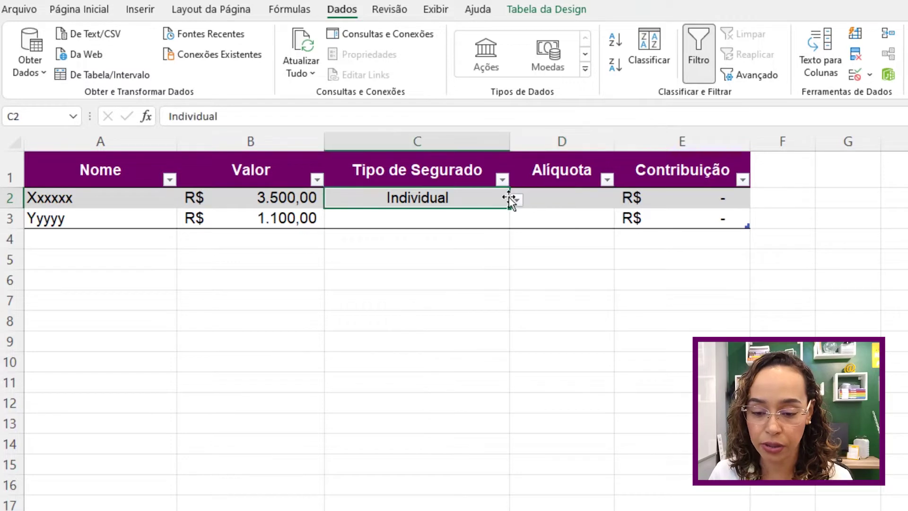
left_click(517, 201)
left_click(423, 229)
left_click(602, 198)
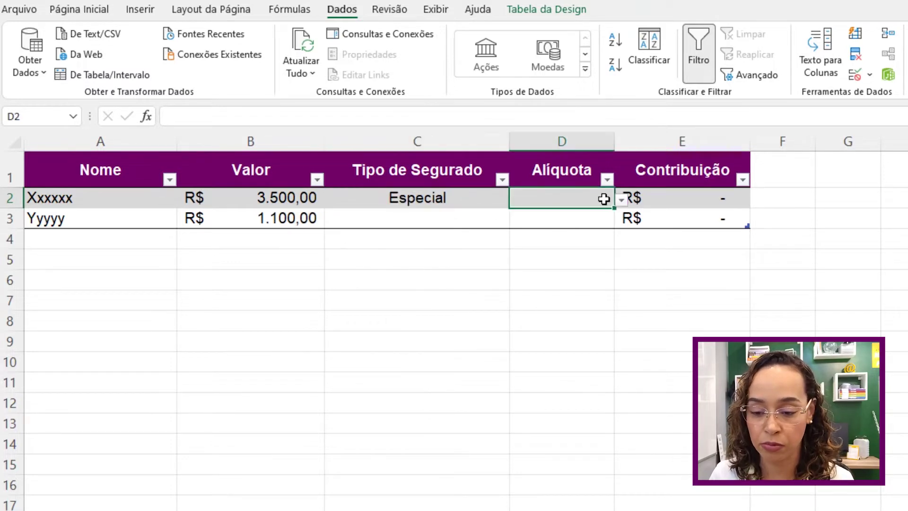
left_click(621, 201)
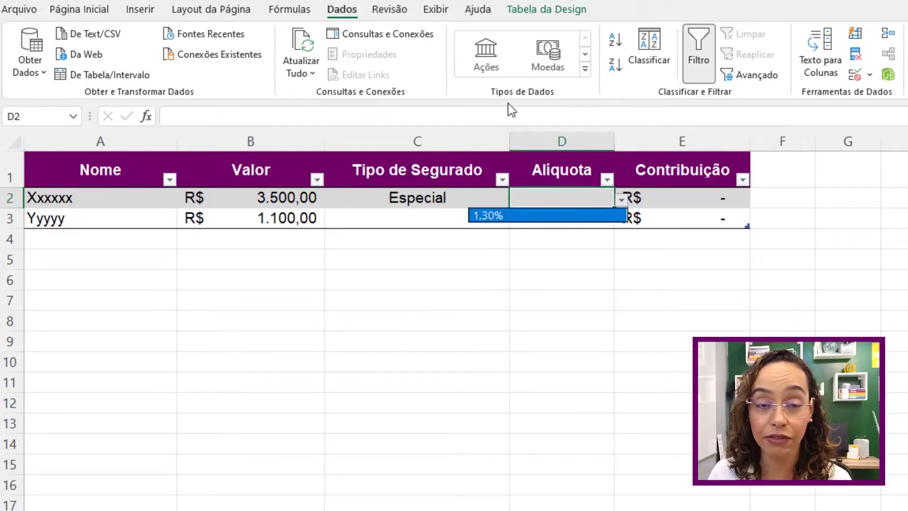
left_click(428, 202)
Try MEI and then Facultativo in C2, checking the rates D2 offers for each.
left_click(418, 198)
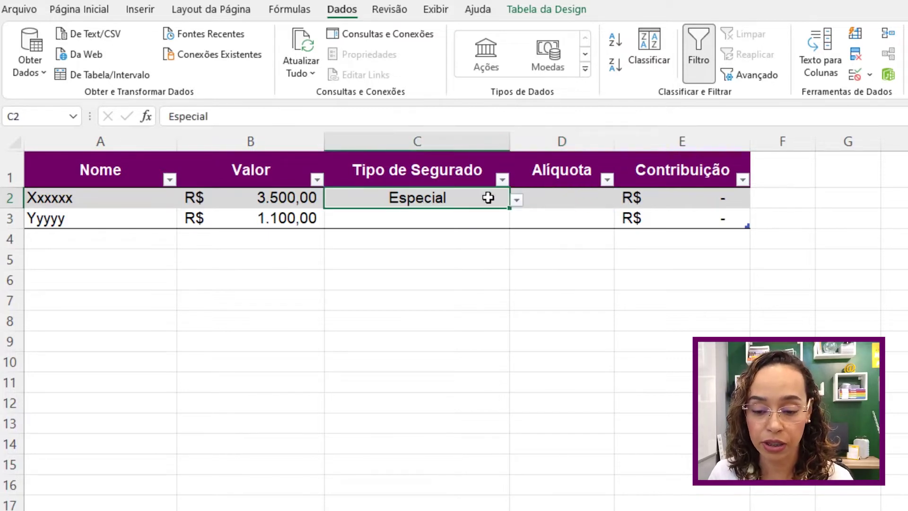
left_click(516, 201)
left_click(385, 242)
left_click(606, 200)
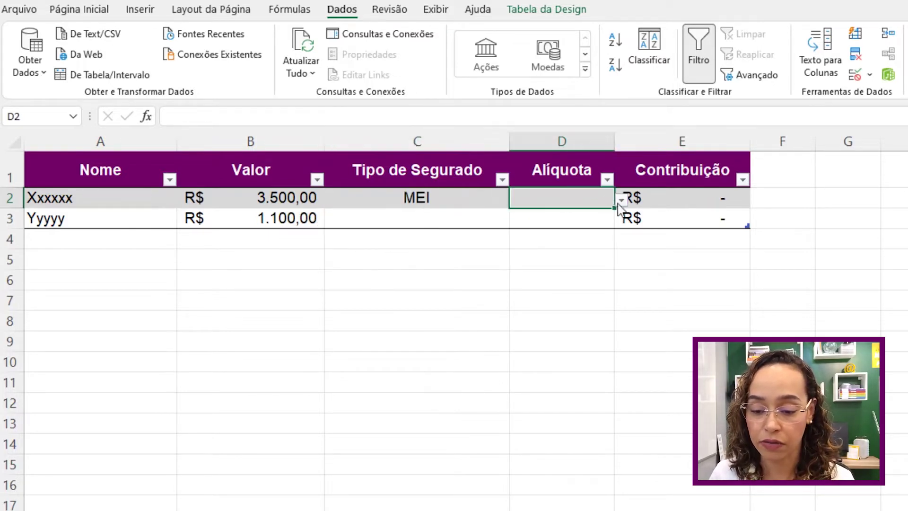
left_click(621, 201)
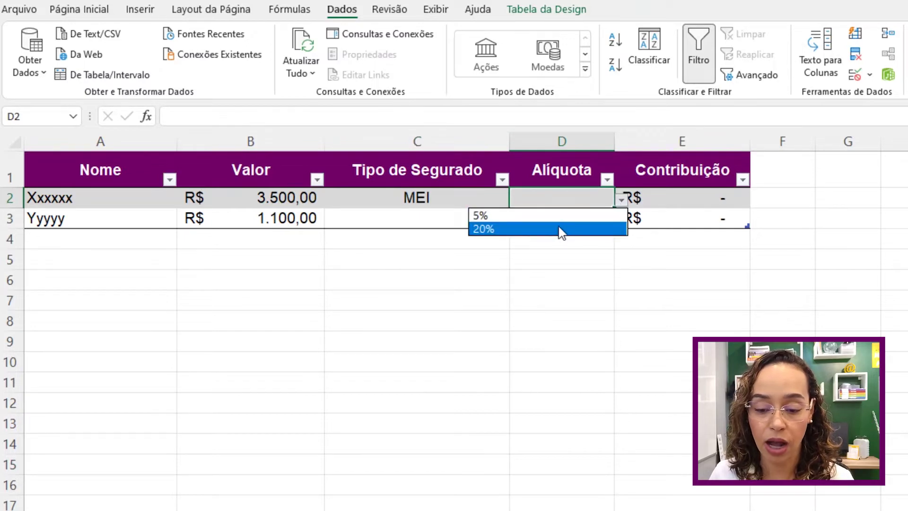
left_click(475, 198)
left_click(516, 200)
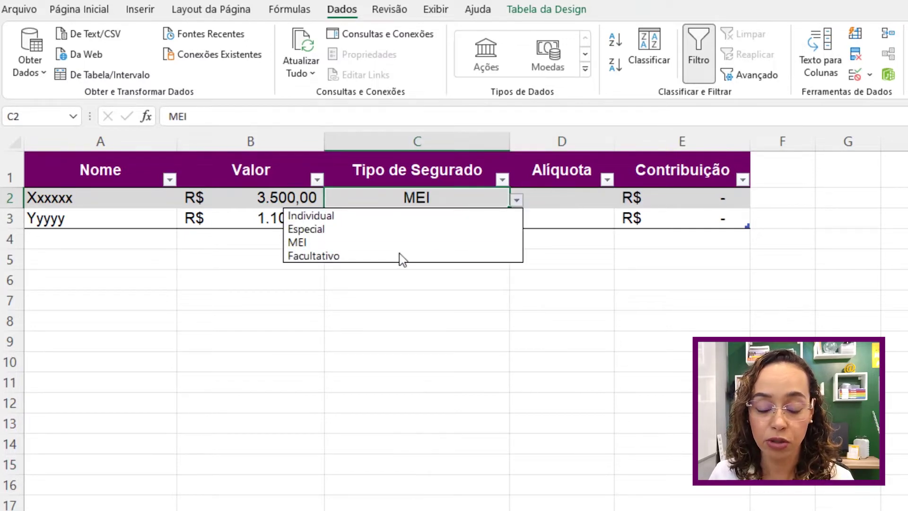
left_click(402, 256)
left_click(596, 204)
left_click(621, 200)
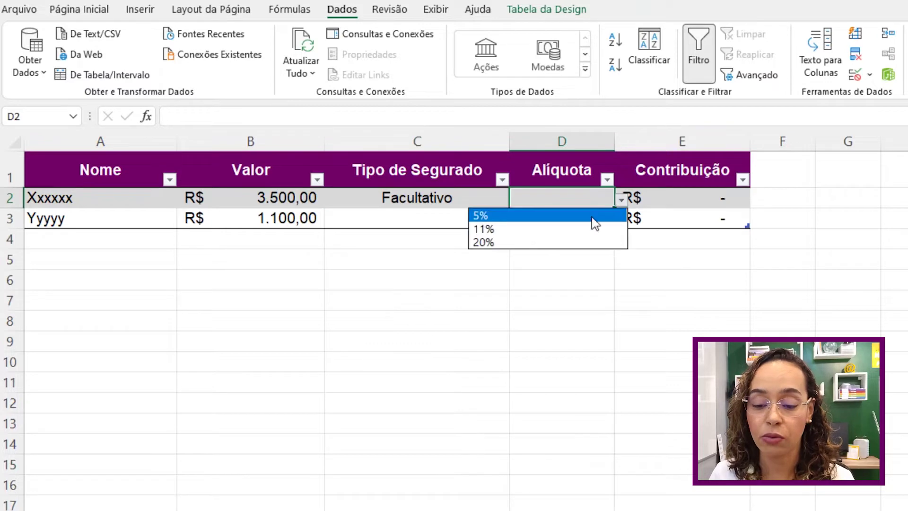
left_click(456, 194)
Set the first row to Individual at a 20% rate, giving a R$ 700,00 contribution.
left_click(458, 196)
left_click(516, 201)
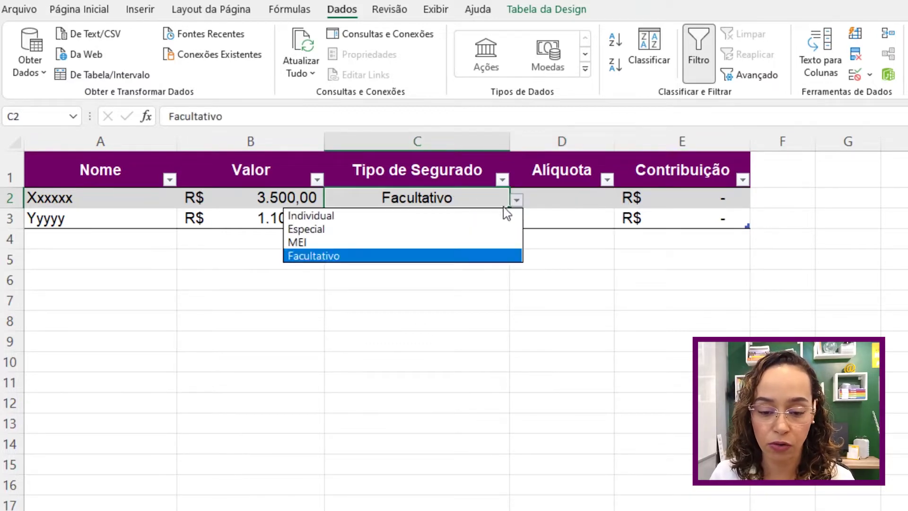
left_click(484, 217)
left_click(552, 215)
left_click(560, 200)
left_click(622, 200)
left_click(519, 232)
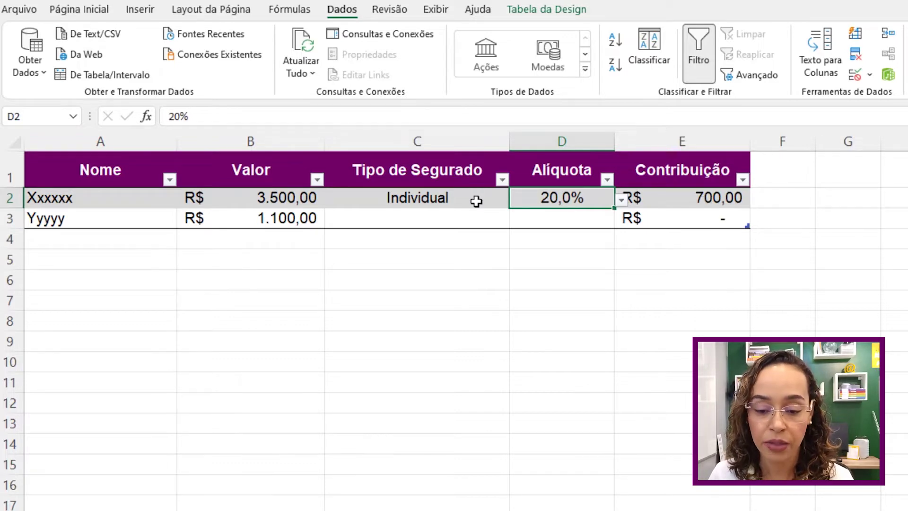
left_click(419, 216)
Make the second row Facultativo at 5% and check E3's contribution formula (R$ 55,00).
left_click(518, 221)
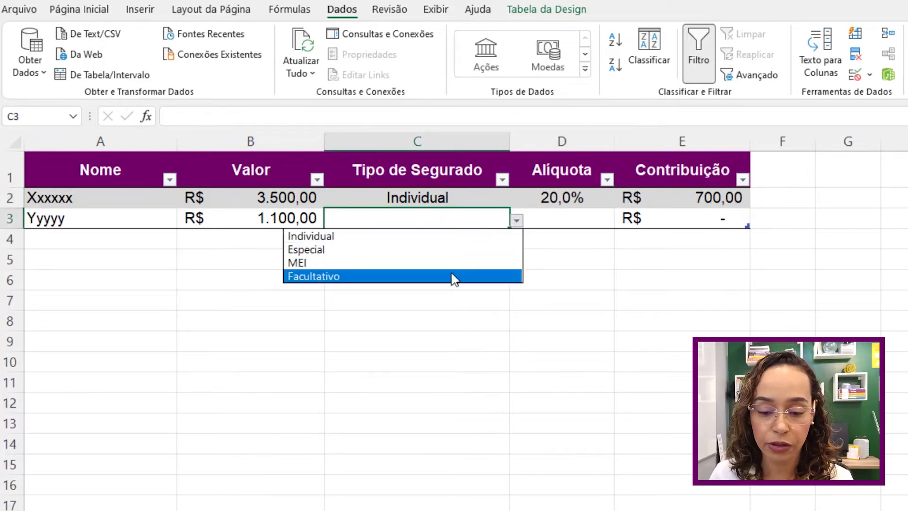
left_click(452, 277)
left_click(574, 216)
left_click(620, 220)
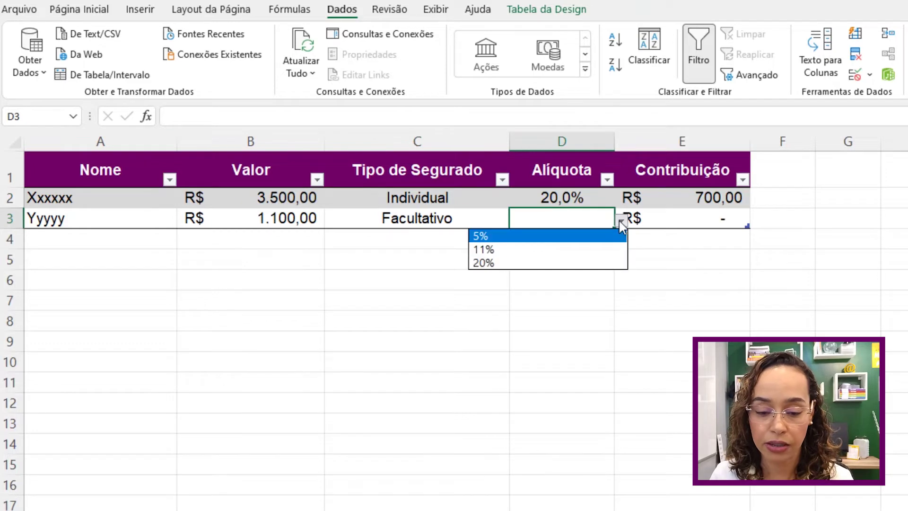
left_click(544, 236)
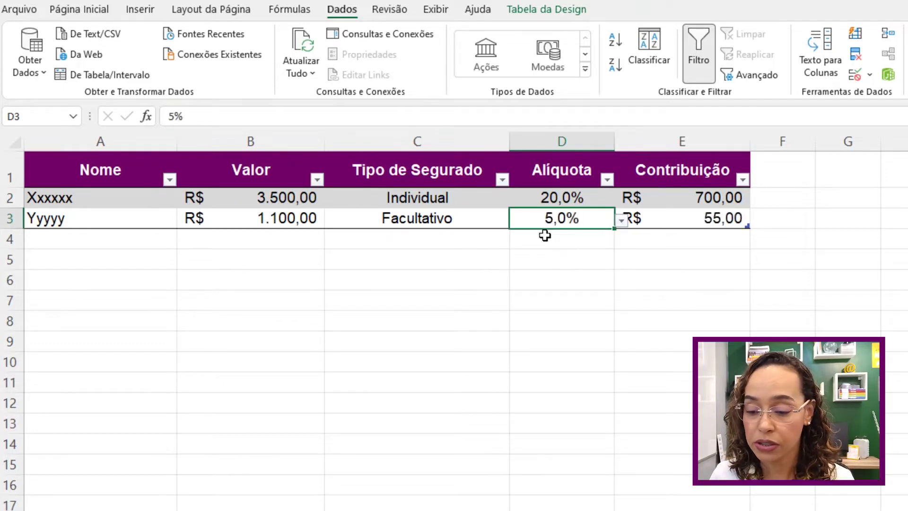
left_click(707, 225)
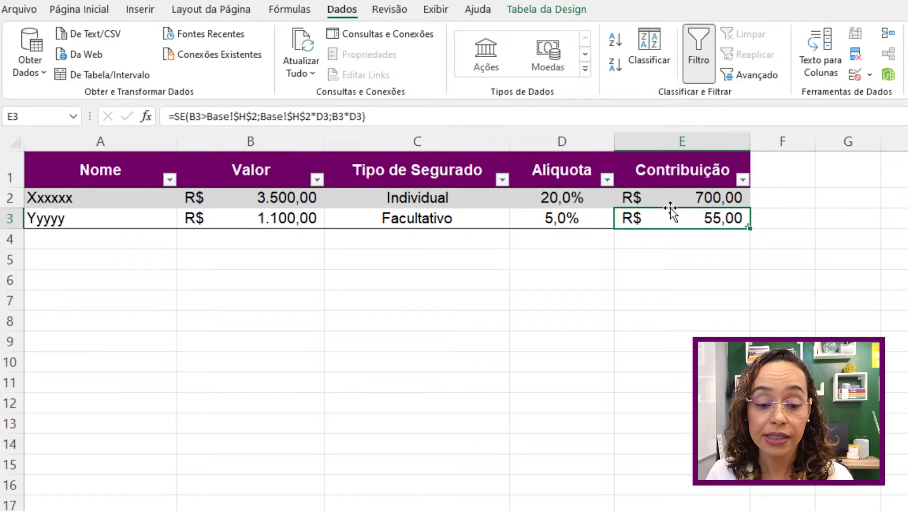
left_click(277, 196)
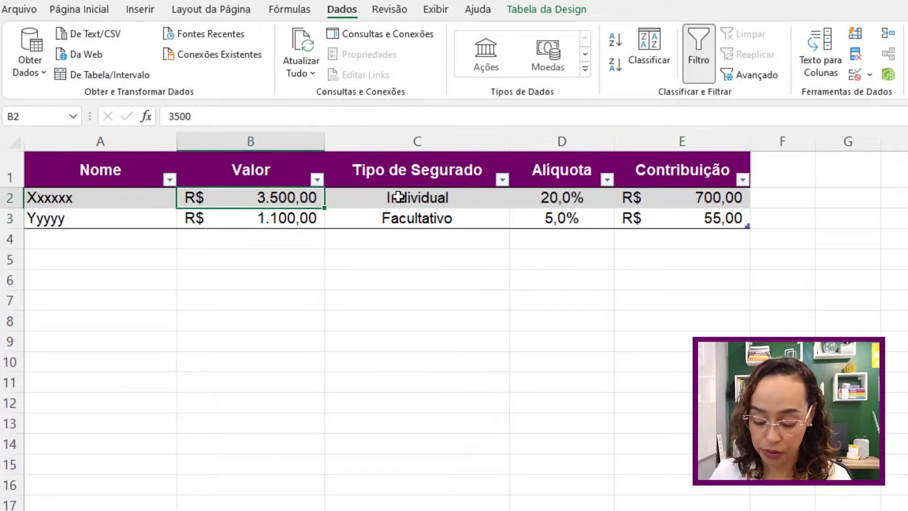
Enter 7.000 in B2 and check E2's capped SE formula using Base!$H$2.
type("7.000")
key("Return")
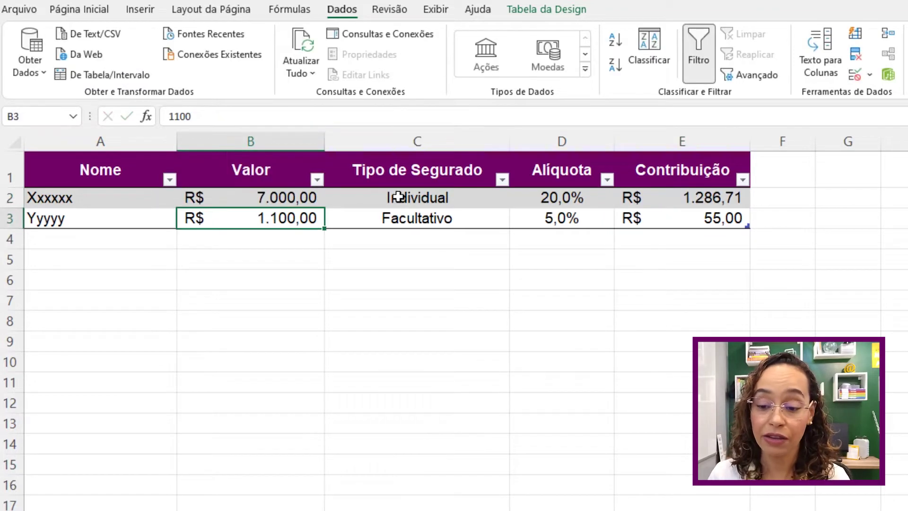
left_click(693, 199)
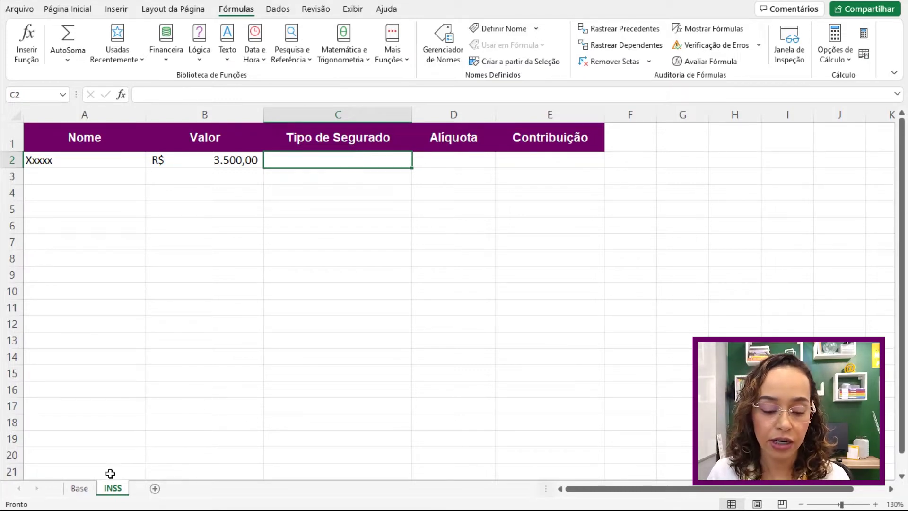
On the Base sheet, review the insured types in A2:A5 and the Individual rates in C2:C3.
left_click(80, 489)
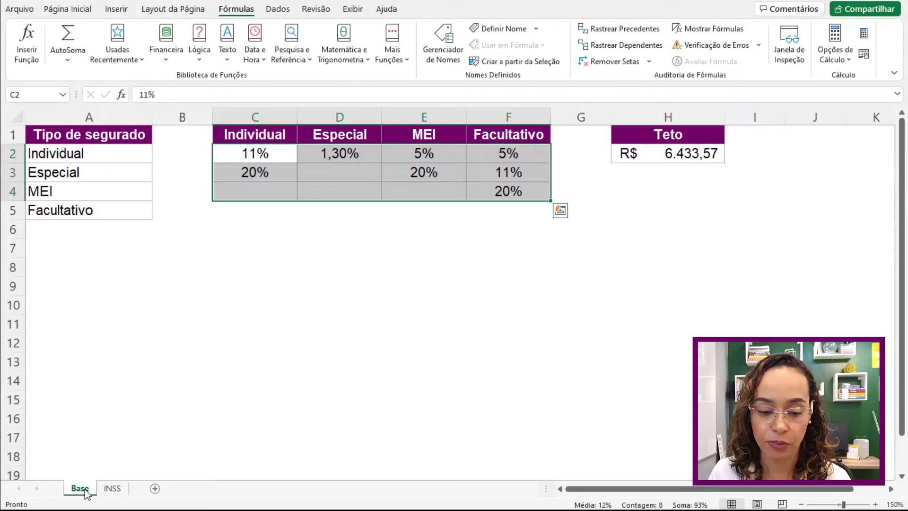
left_click(279, 156)
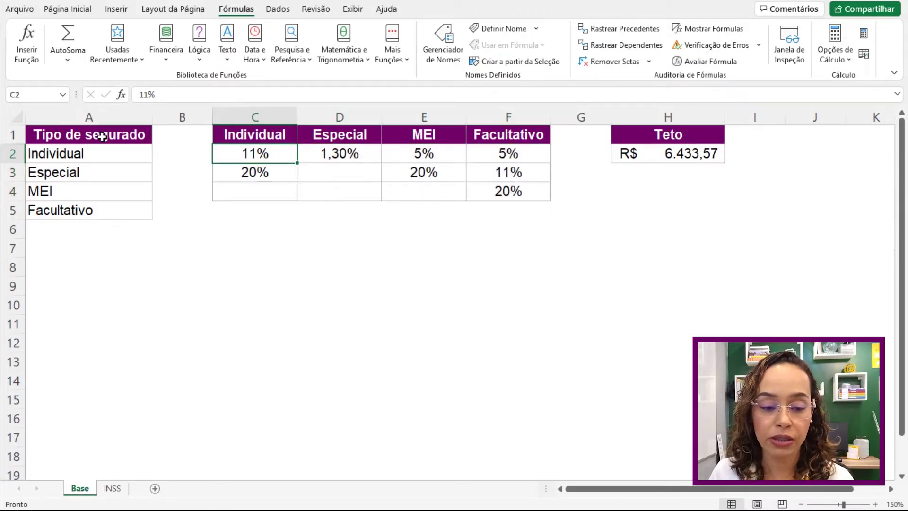
left_click_drag(88, 154, 78, 208)
left_click(90, 157)
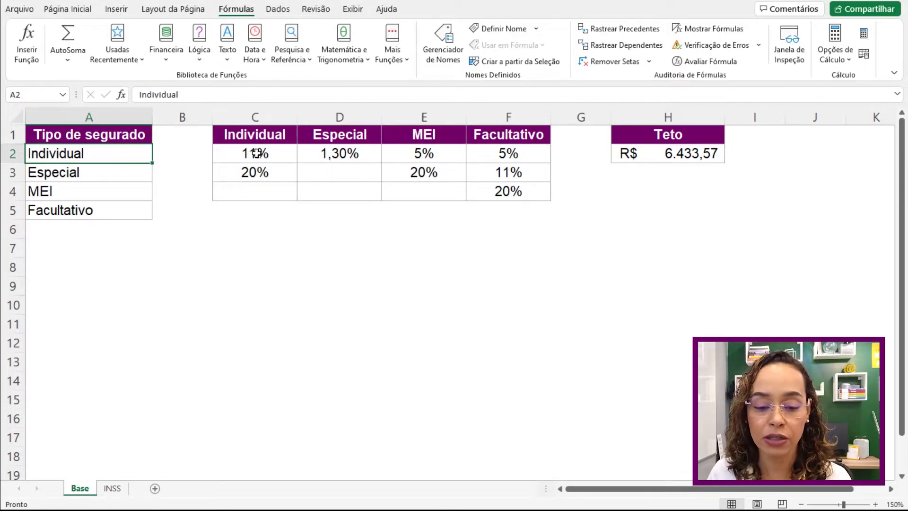
left_click_drag(256, 150, 254, 173)
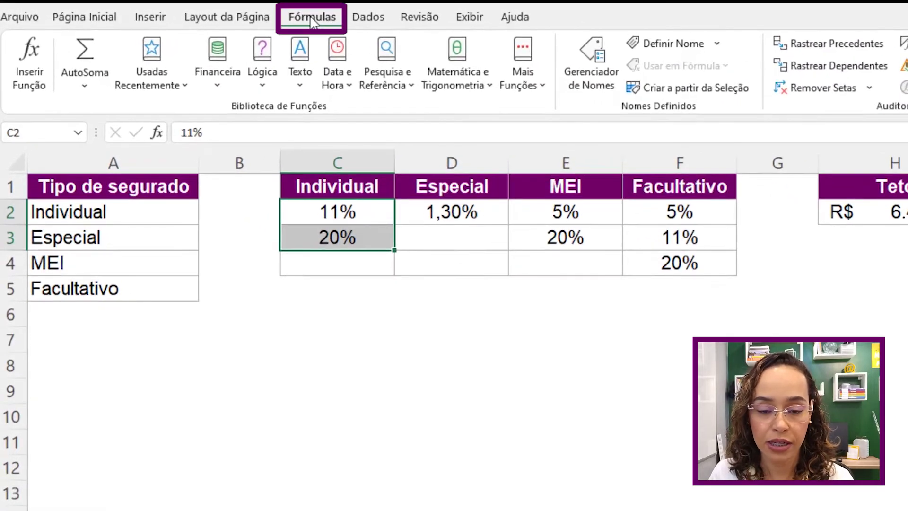
Define the workbook name Individual for the Base sheet range C2:C3.
left_click(684, 47)
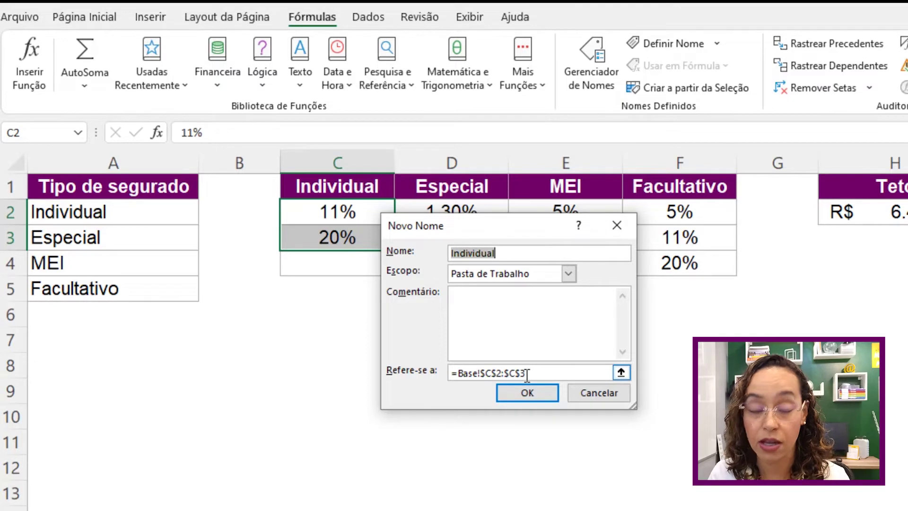
left_click(529, 390)
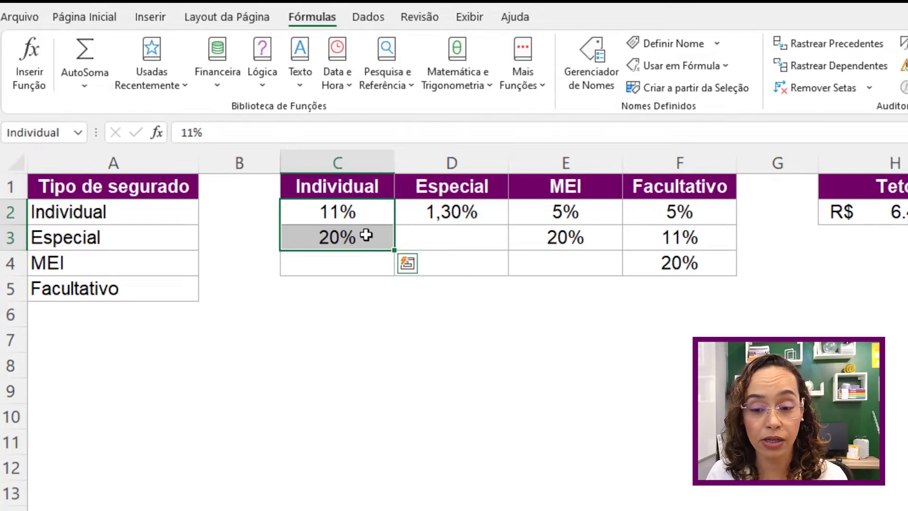
left_click(478, 212)
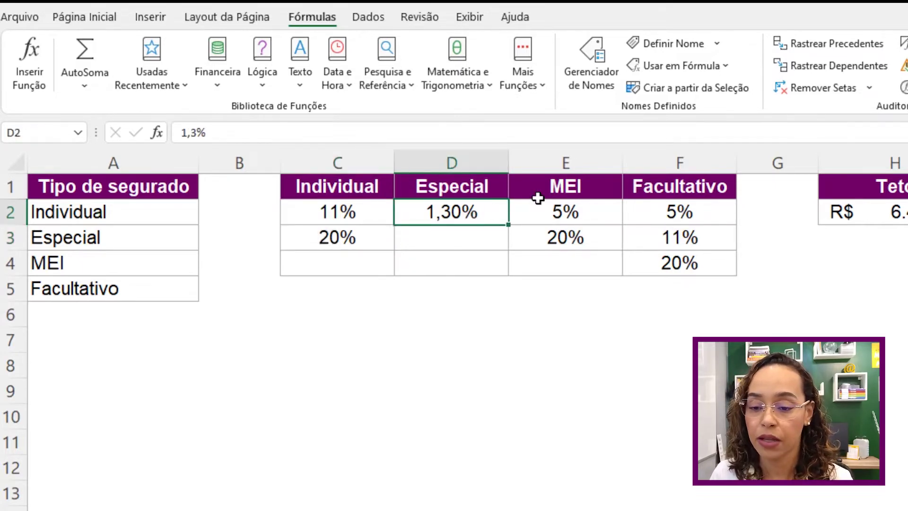
Define the names Especial for D2 and MEI for E2:E3 on the Base sheet.
left_click(660, 44)
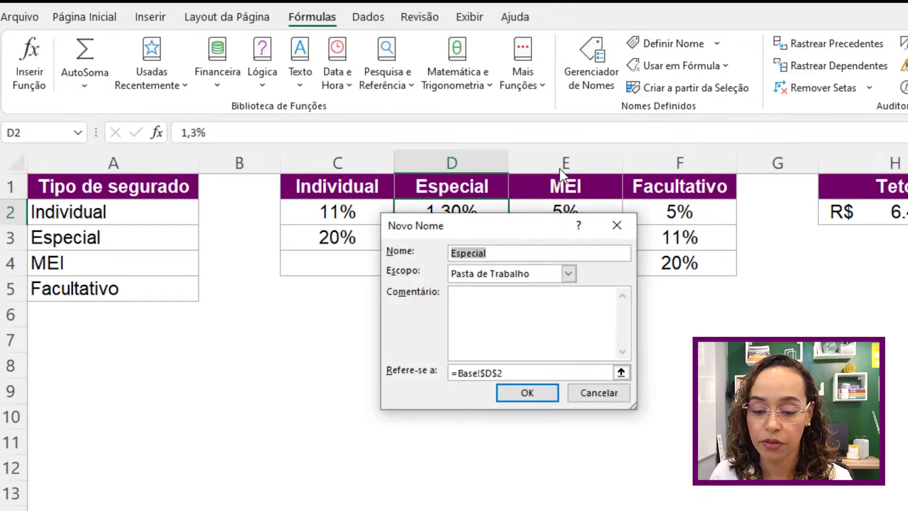
left_click_drag(487, 229, 487, 245)
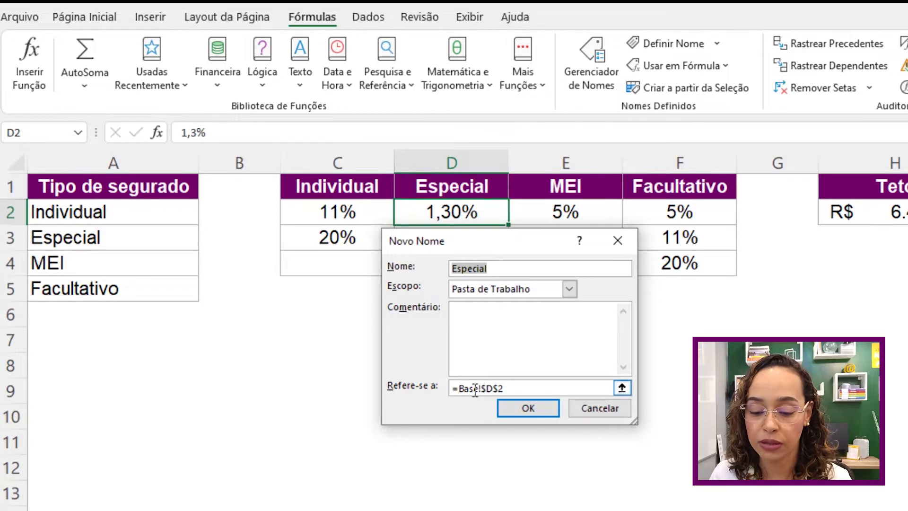
left_click(528, 409)
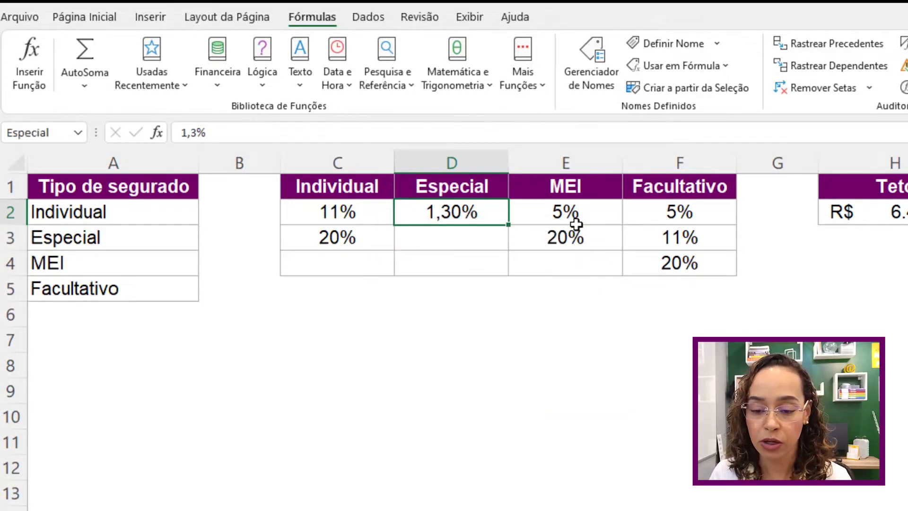
left_click_drag(576, 210, 577, 237)
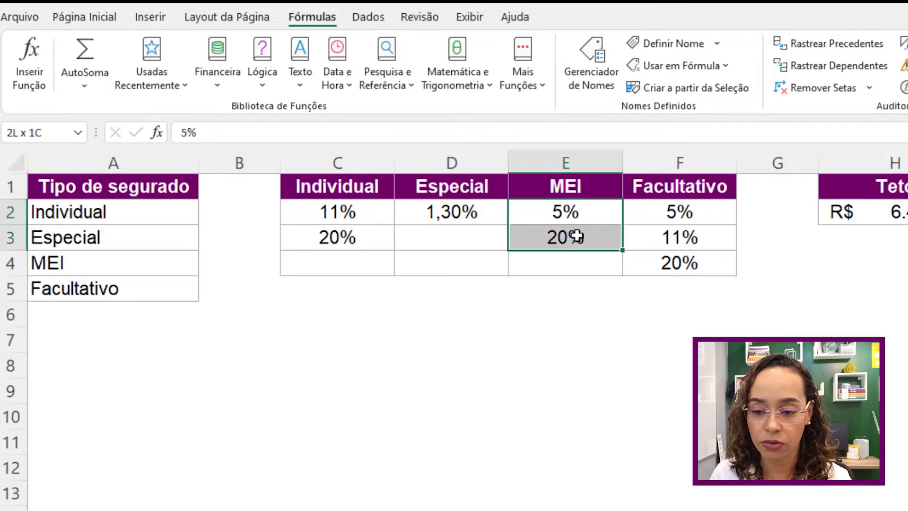
left_click(687, 46)
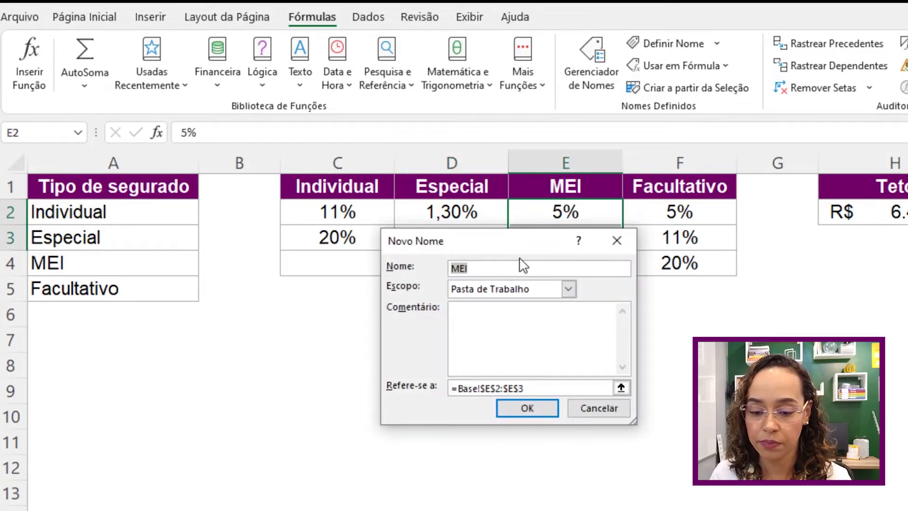
left_click_drag(519, 250, 513, 269)
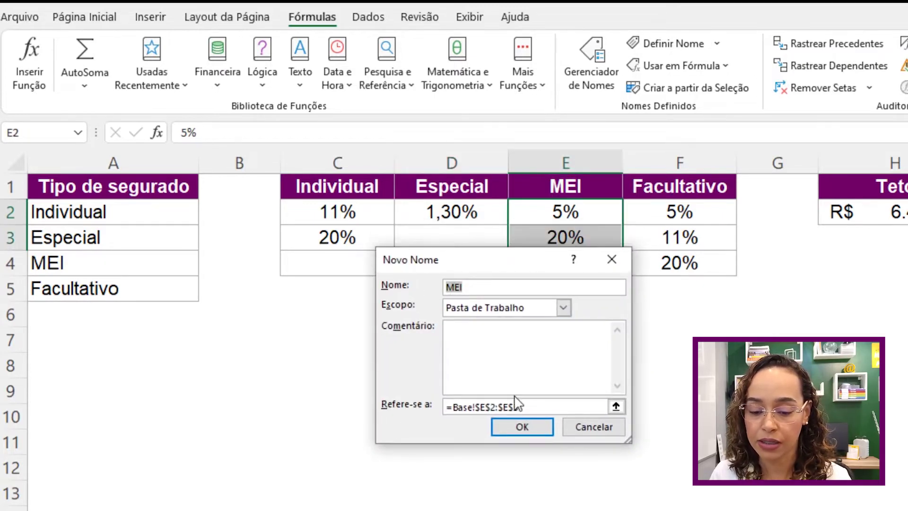
left_click(523, 427)
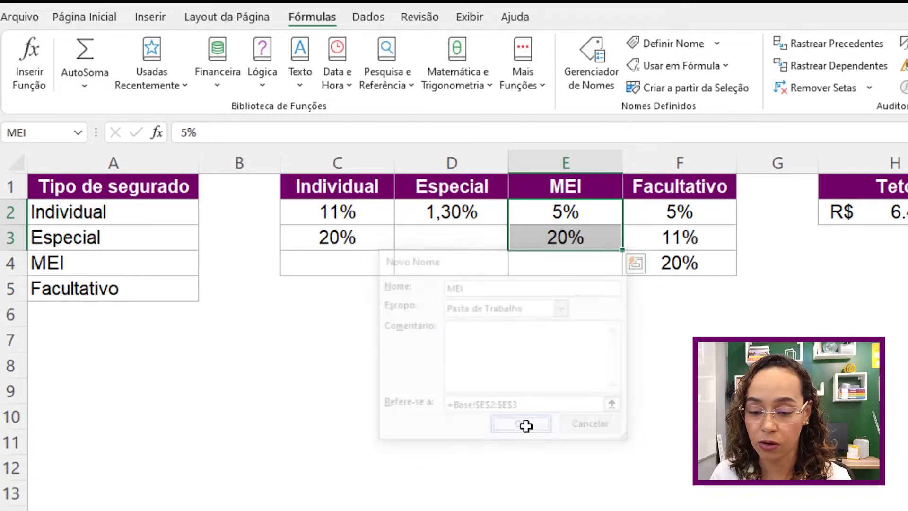
Name F2:F4 Facultativo, then return to the INSS sheet.
left_click_drag(657, 212, 669, 260)
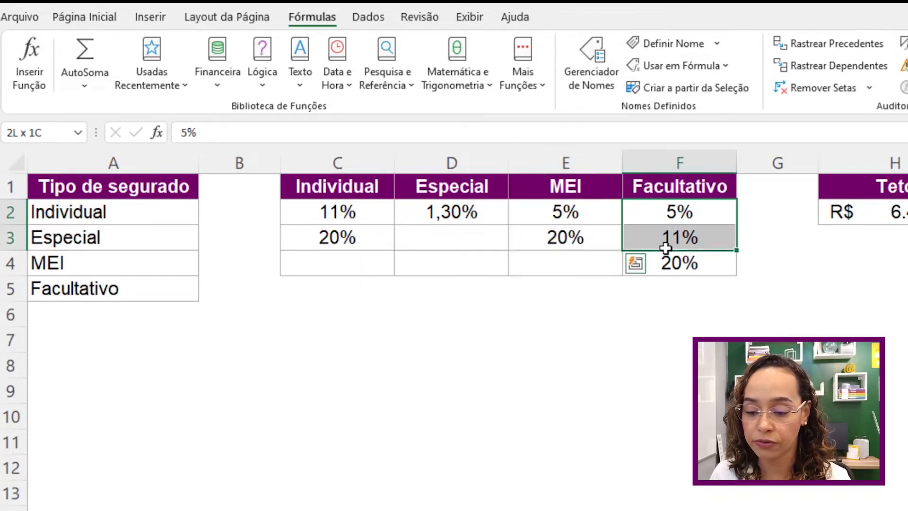
left_click(674, 46)
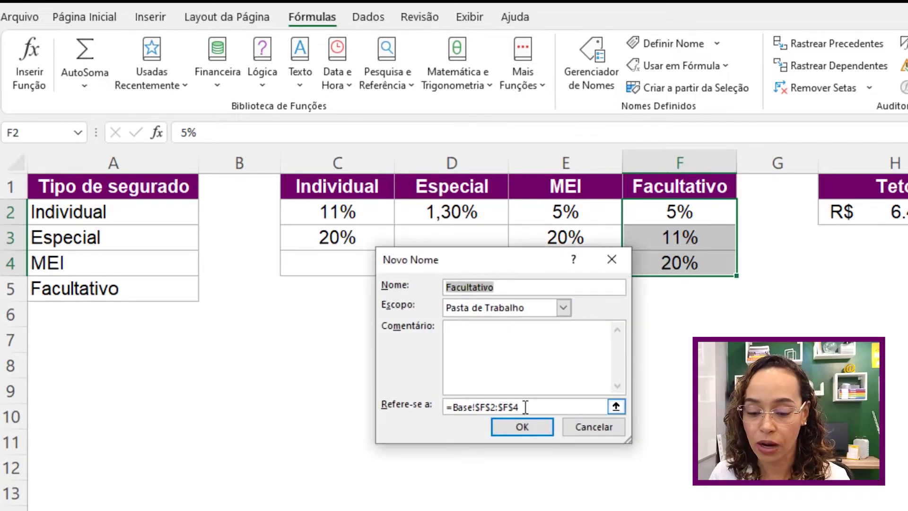
left_click(529, 428)
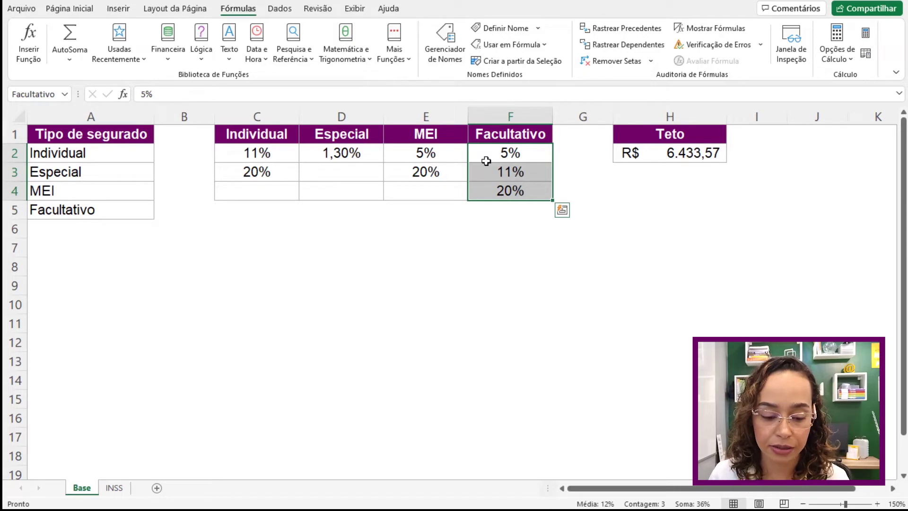
left_click(119, 492)
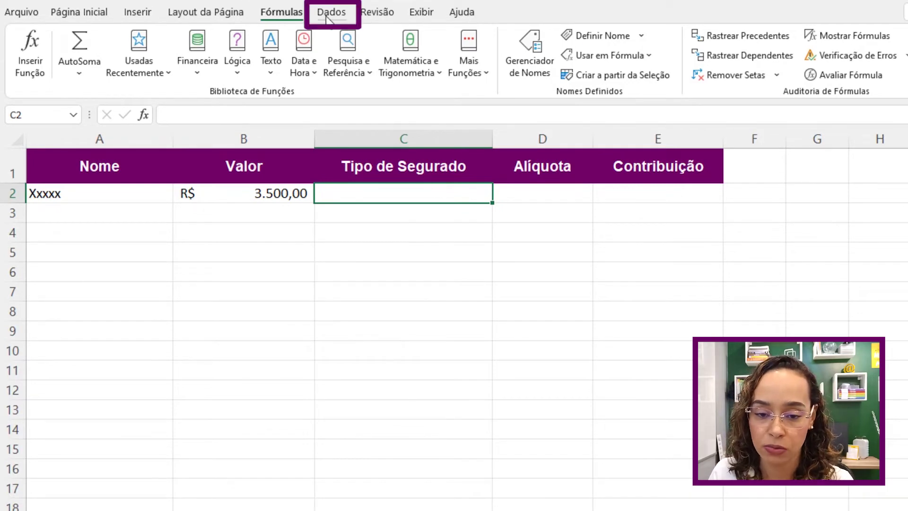
Give C2 a list validation whose source is =Base!$A$2:$A$5.
left_click(327, 20)
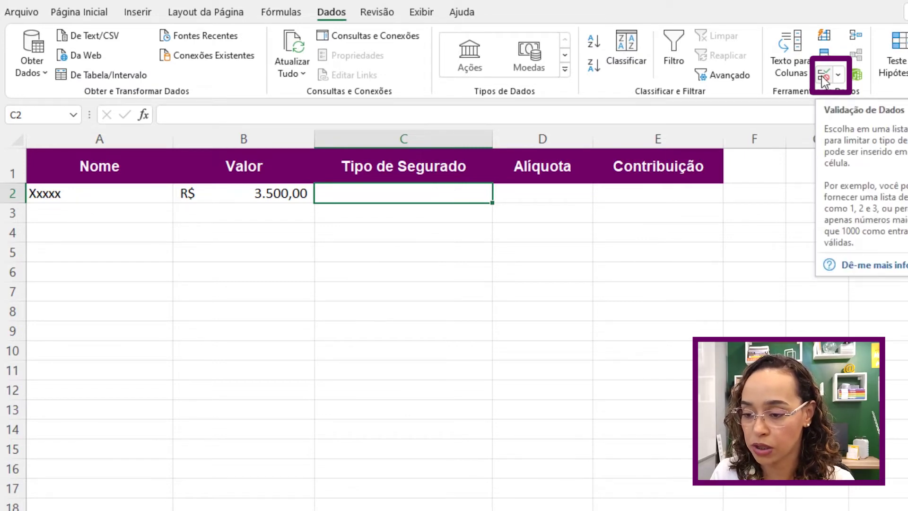
left_click(692, 76)
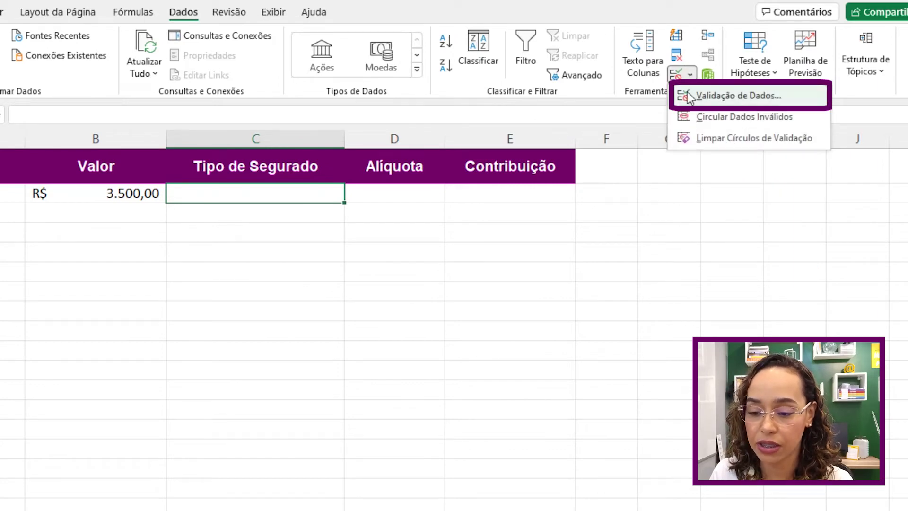
left_click(689, 94)
left_click_drag(351, 194, 424, 117)
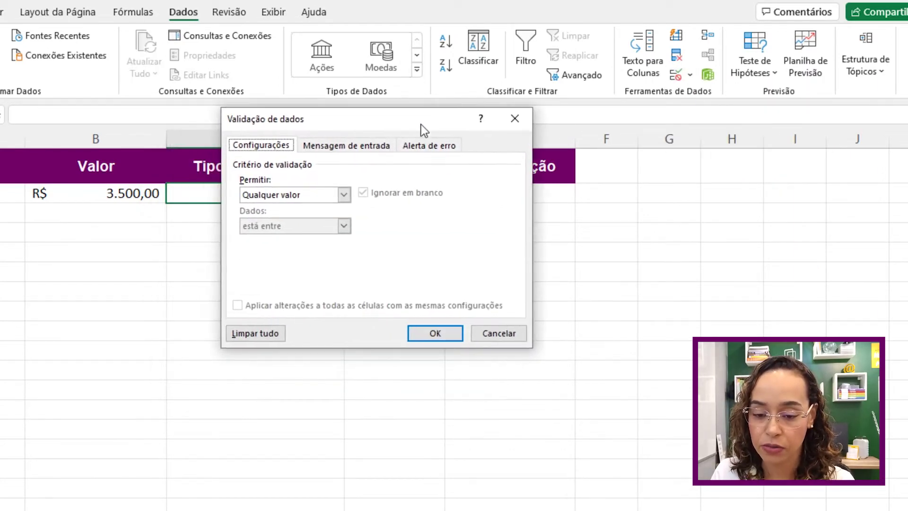
left_click(284, 195)
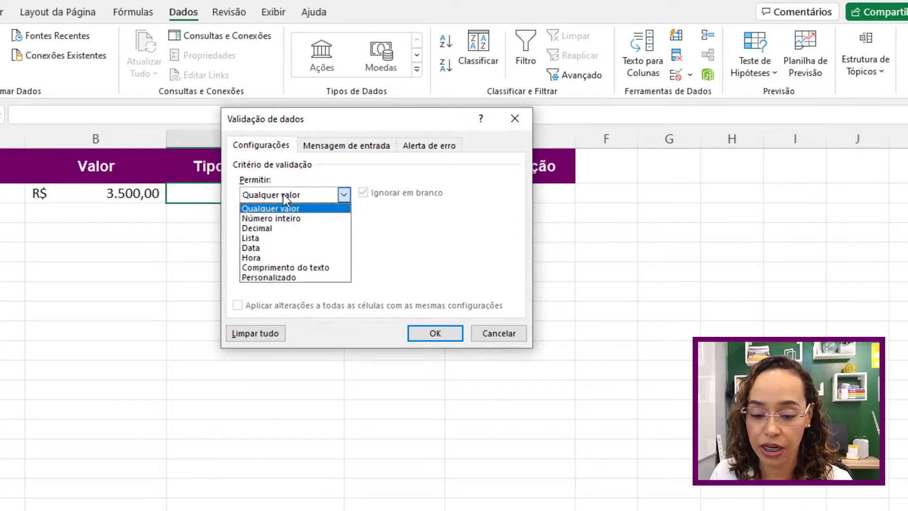
left_click(276, 239)
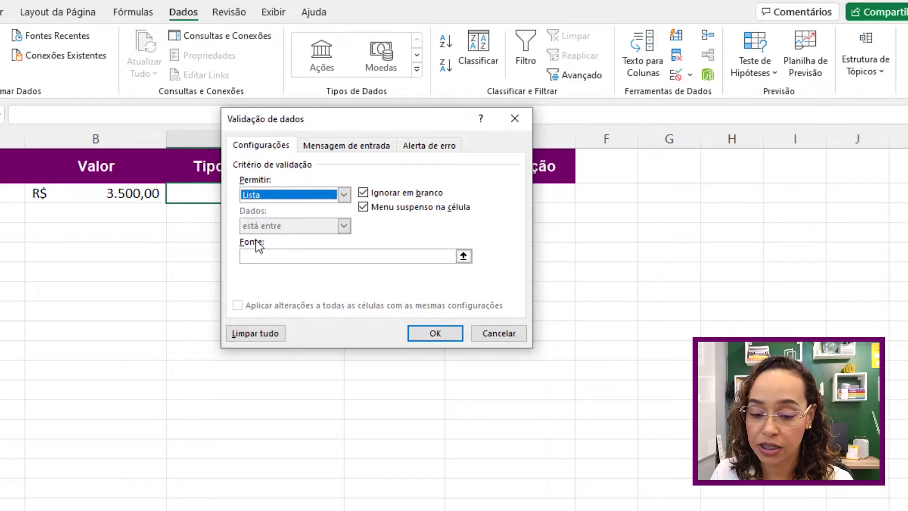
left_click(464, 256)
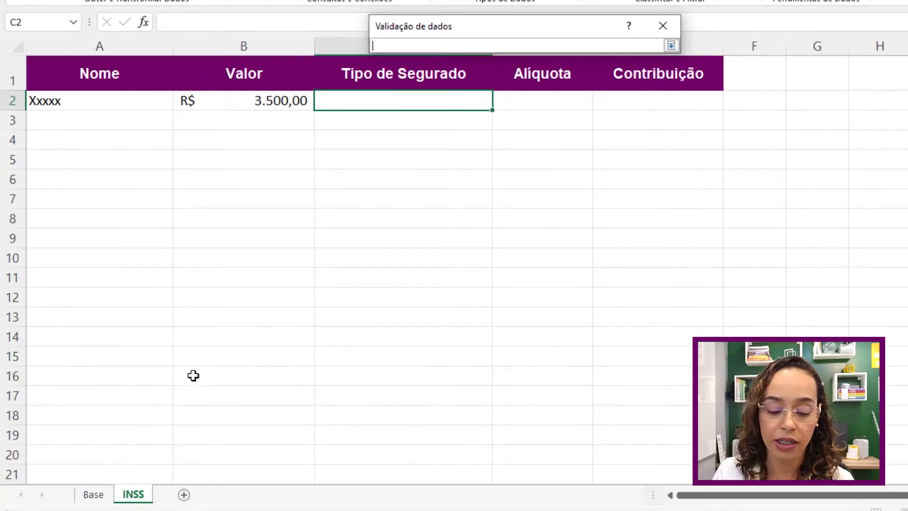
left_click(93, 494)
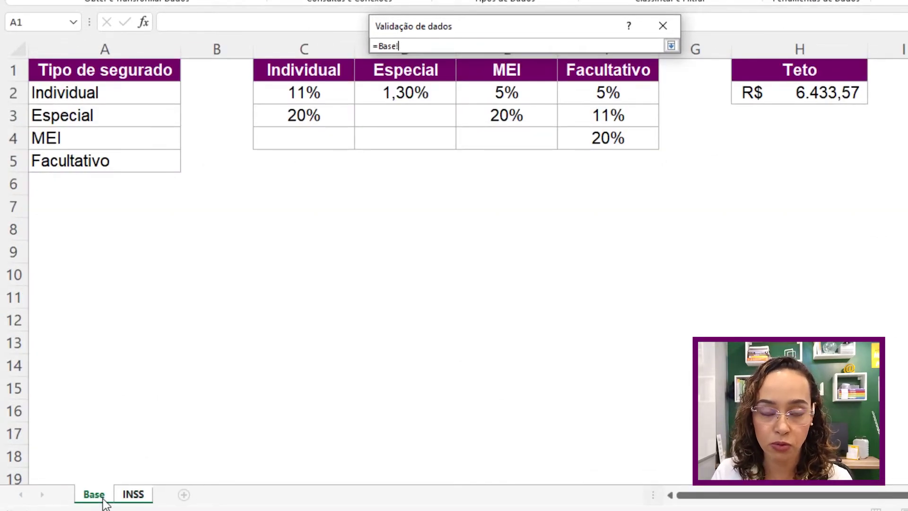
left_click_drag(145, 95, 136, 158)
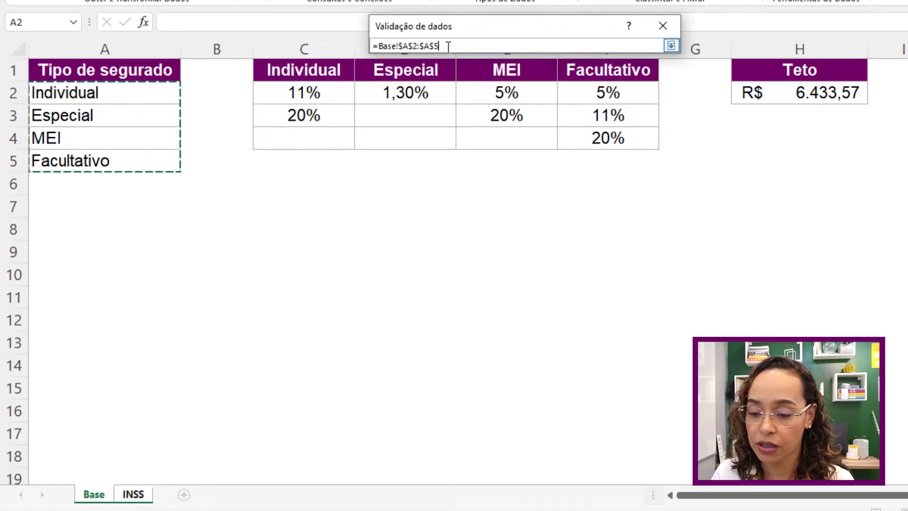
left_click(671, 46)
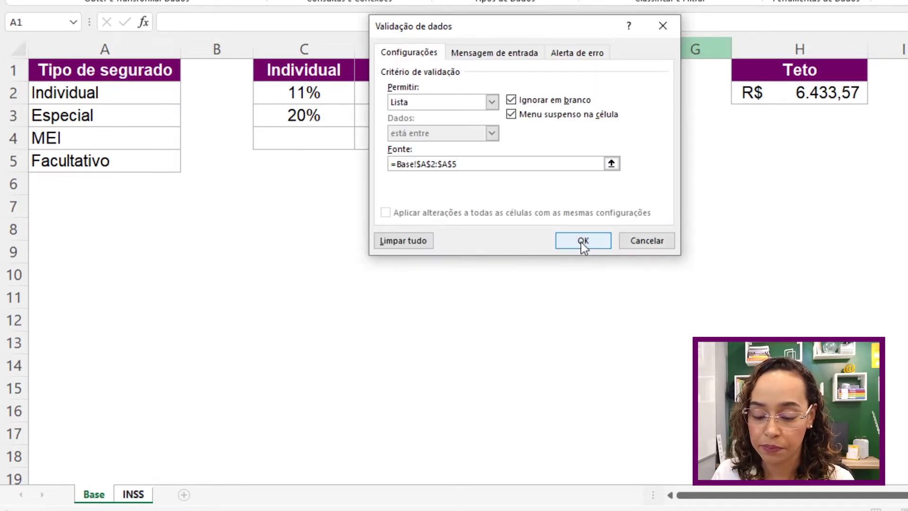
left_click(583, 241)
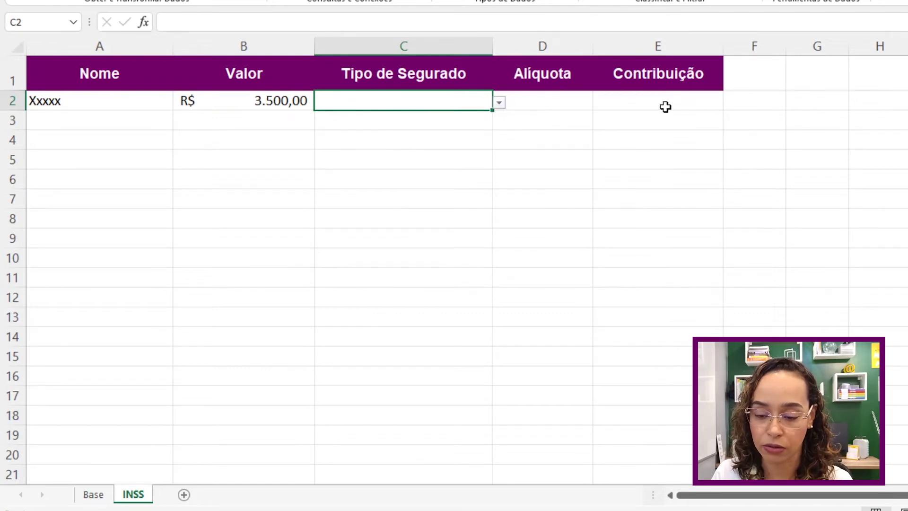
Choose Individual from C2's new Tipo de Segurado dropdown, then select the Alíquota cell D2.
left_click(691, 103)
left_click(459, 104)
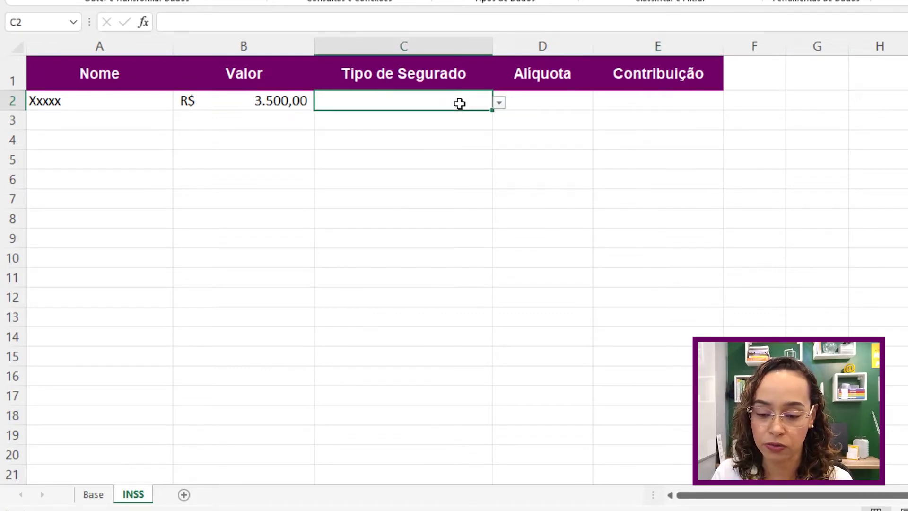
left_click(502, 102)
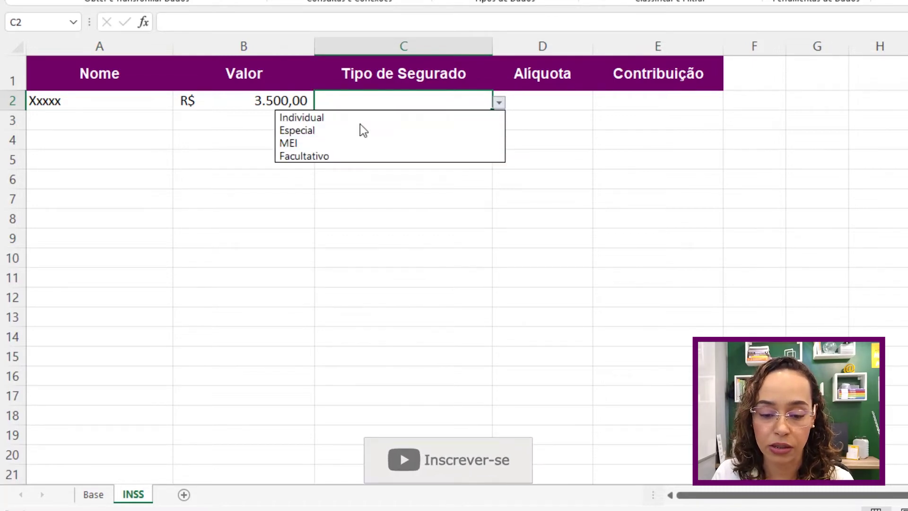
left_click(368, 99)
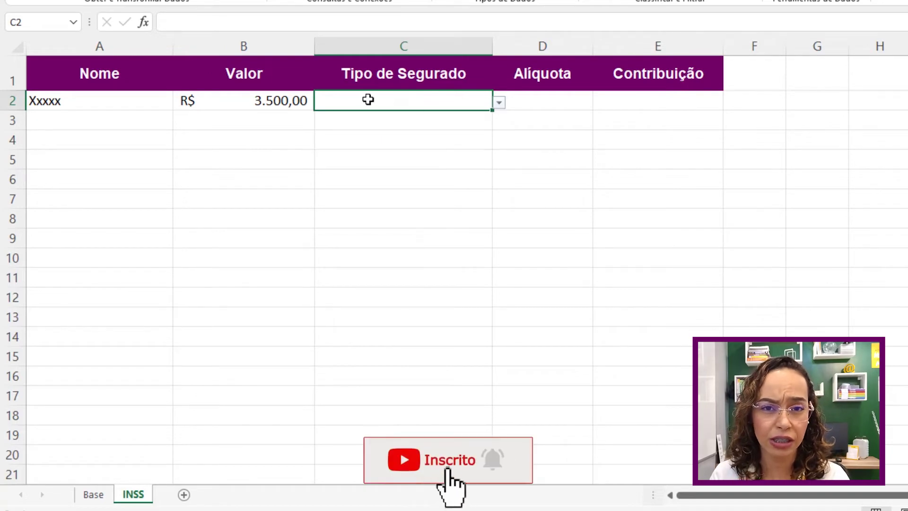
left_click(499, 102)
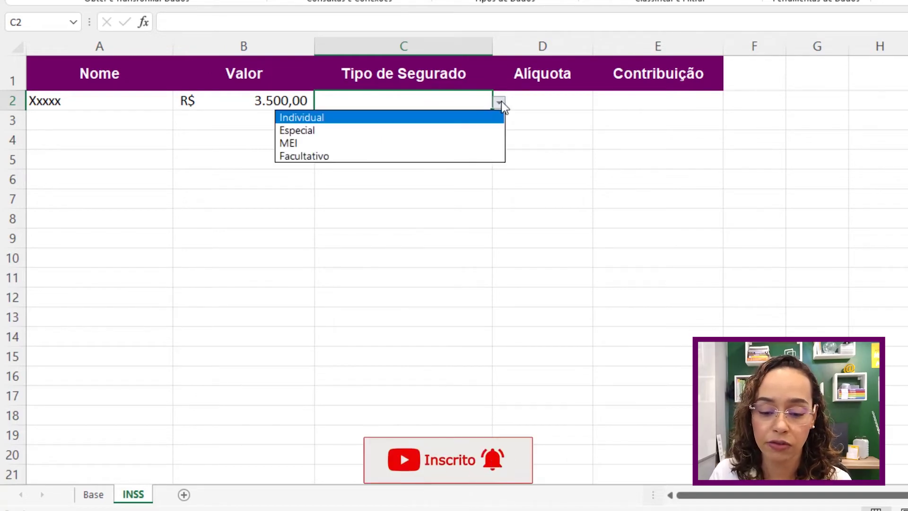
left_click(363, 119)
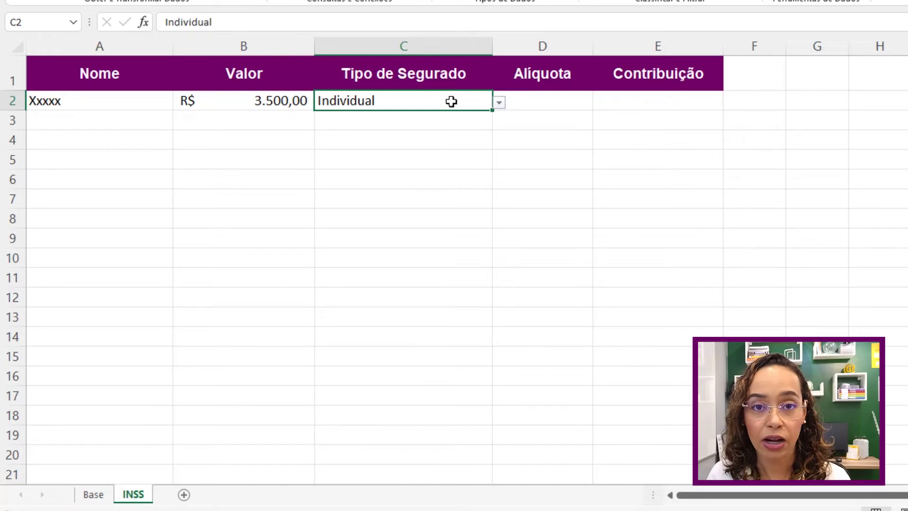
left_click(529, 99)
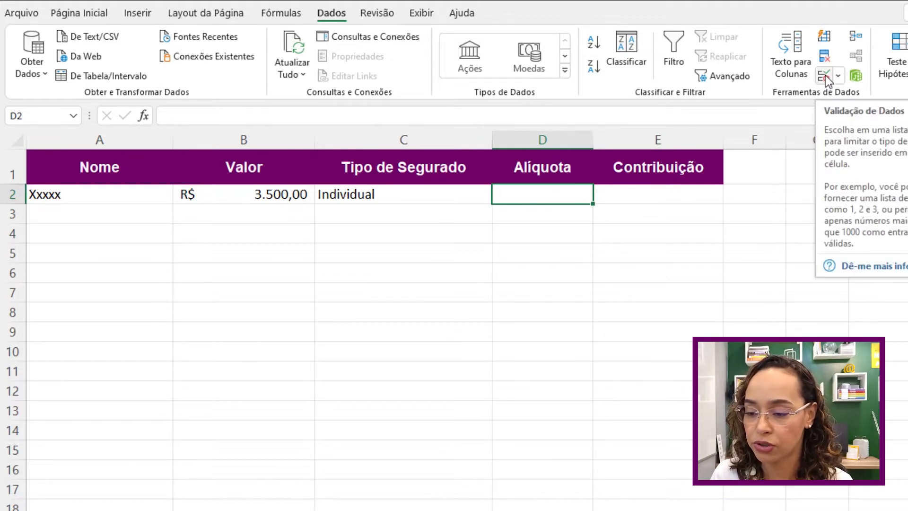
Set D2's validation to a List with source =INDIRETO($C2).
left_click(823, 75)
left_click_drag(516, 118, 490, 183)
left_click(466, 261)
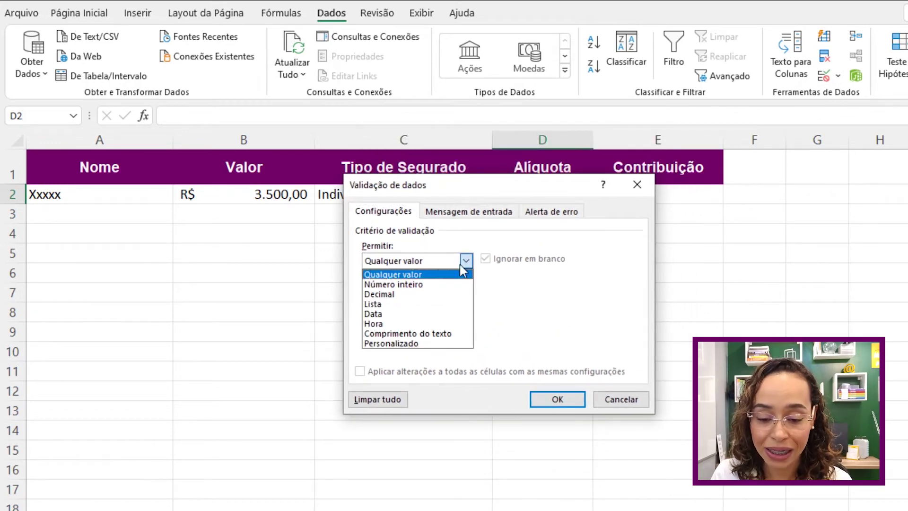
left_click(392, 303)
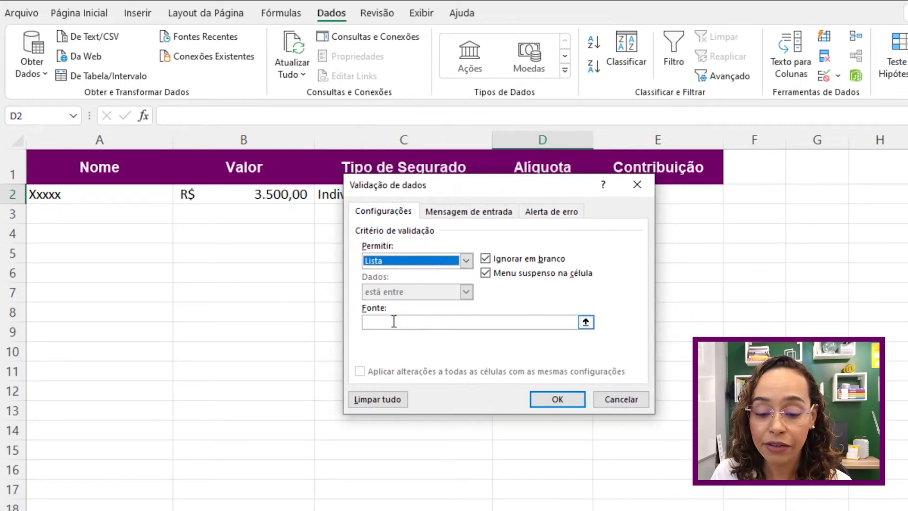
left_click(393, 320)
mouse_move(407, 184)
left_mouse_down()
mouse_move(519, 181)
mouse_move(534, 162)
left_mouse_up()
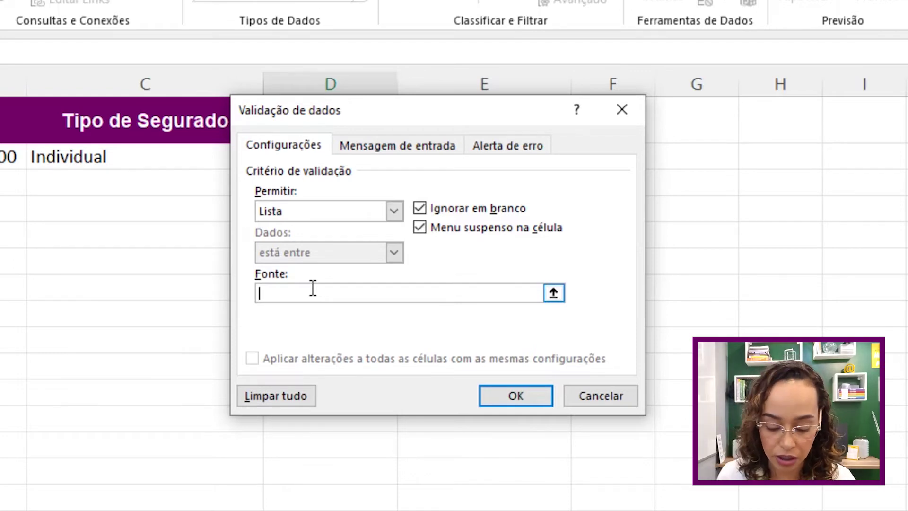
type("=indireto(")
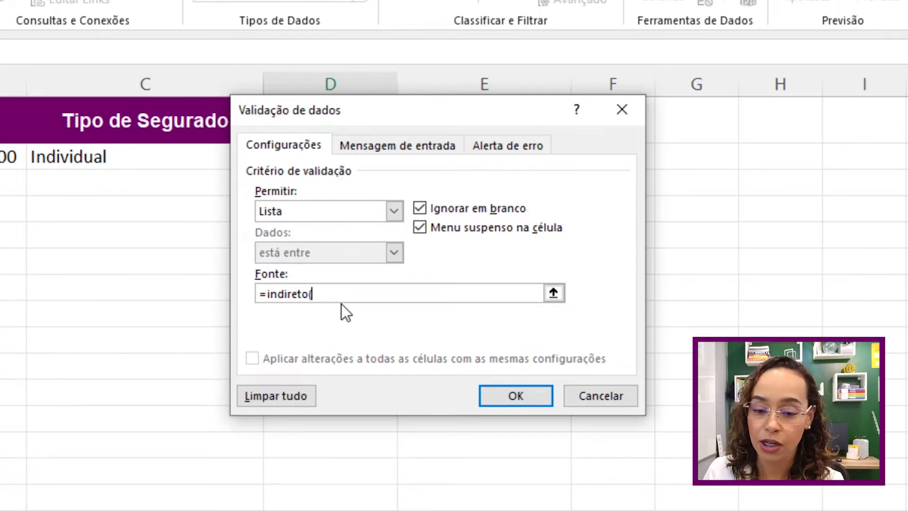
left_click(127, 158)
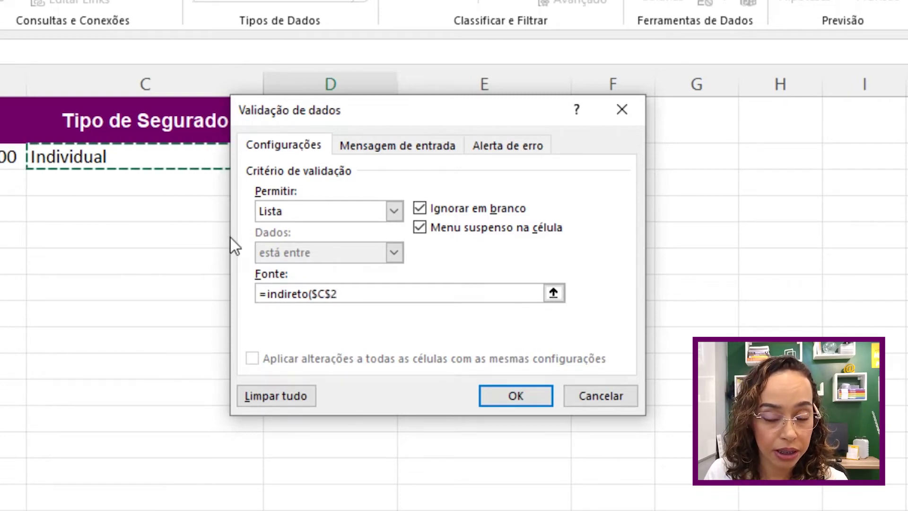
left_click(330, 295)
key("BackSpace")
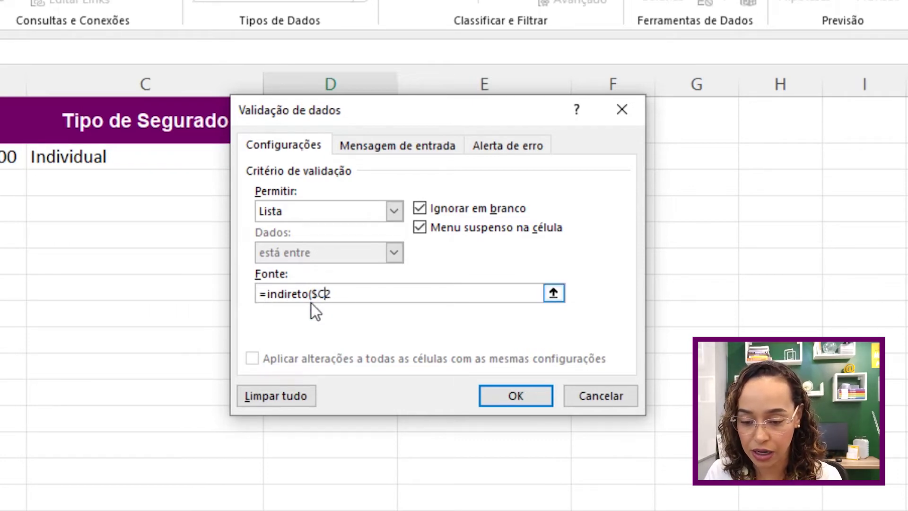
left_click(355, 294)
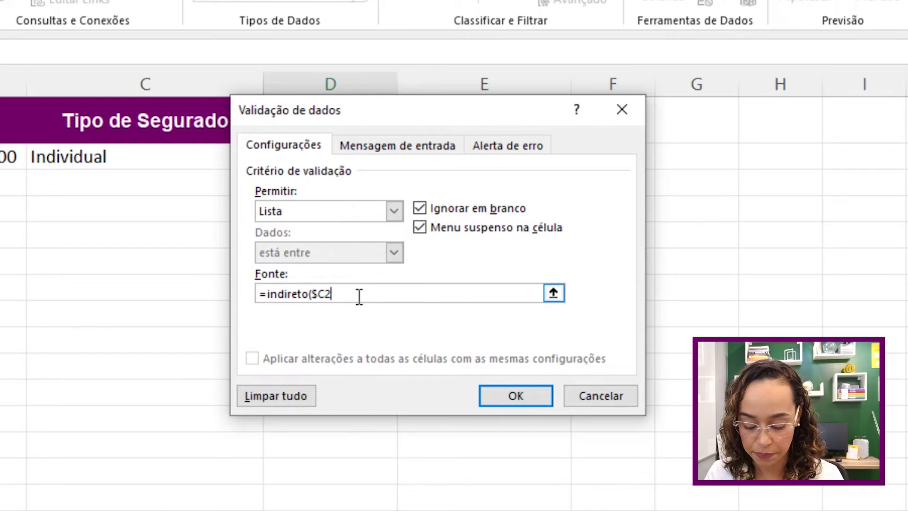
type(")")
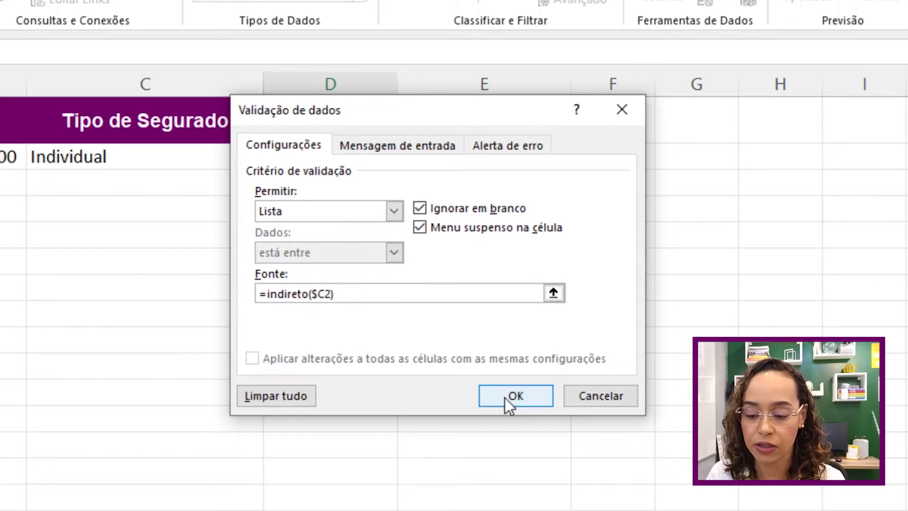
left_click(509, 398)
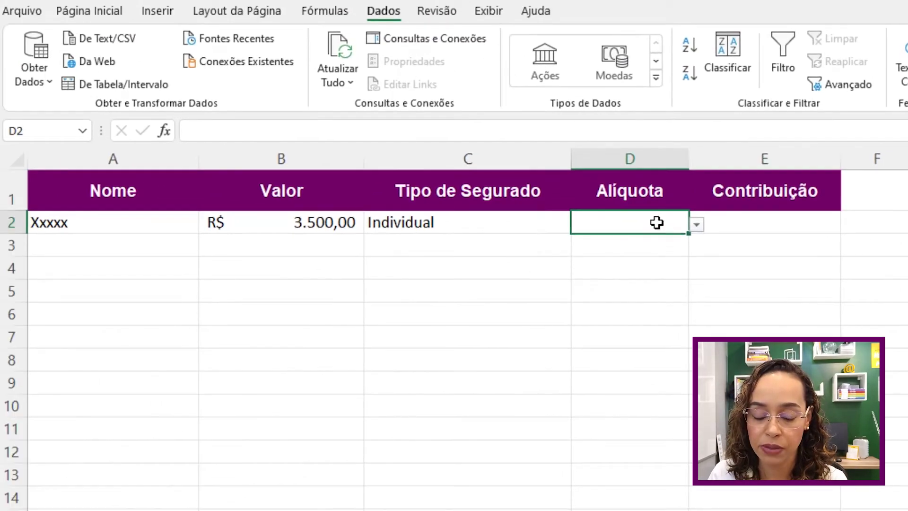
Set the sample row to Especial with a 1,30% rate.
left_click(701, 227)
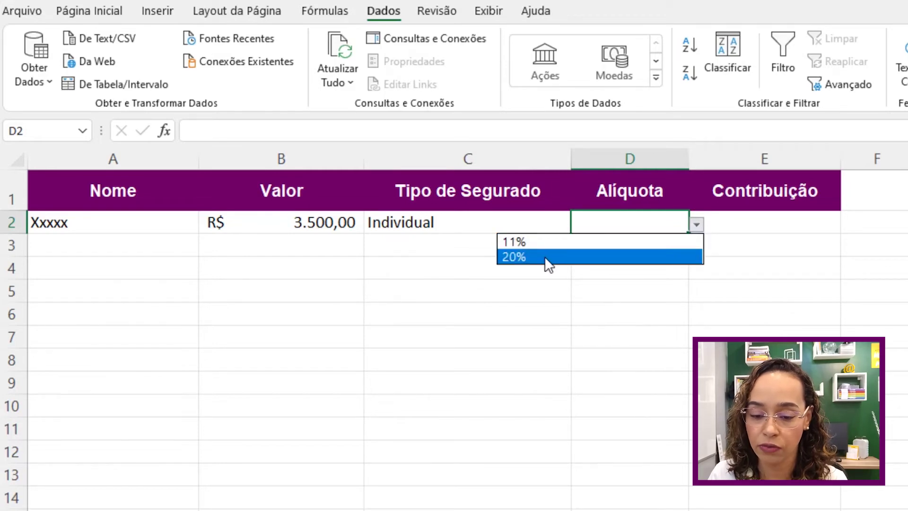
left_click(466, 223)
left_click(581, 227)
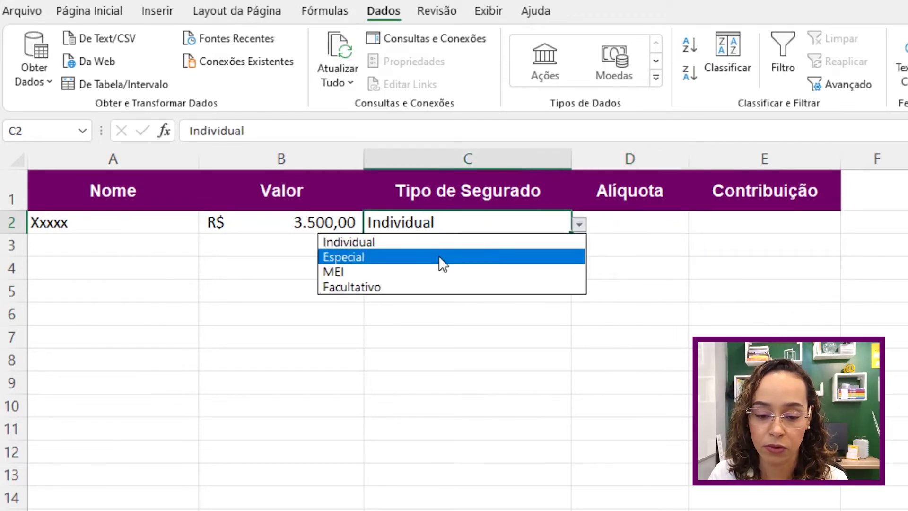
left_click(427, 262)
left_click(659, 220)
left_click(697, 223)
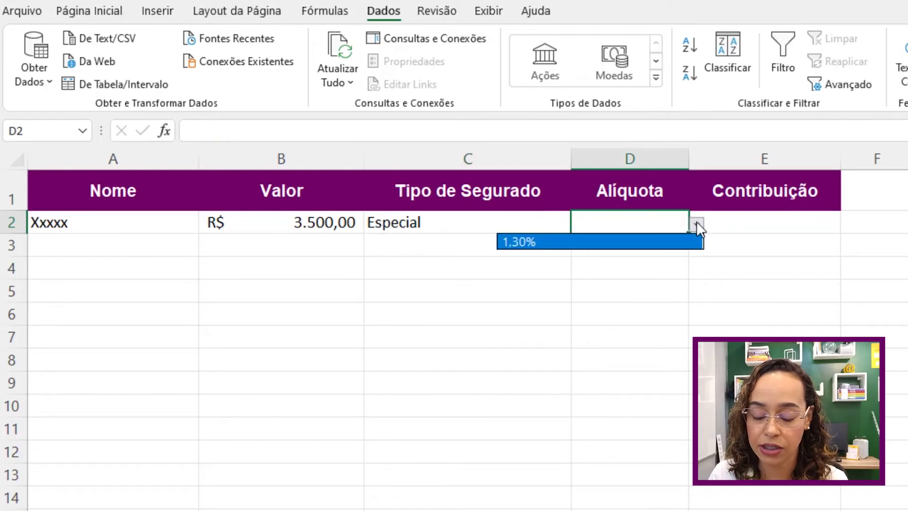
left_click(656, 225)
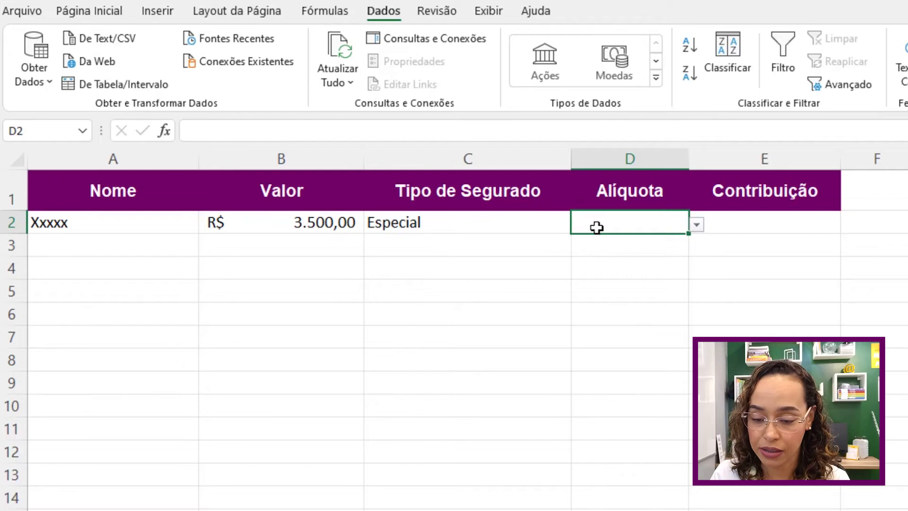
key("ctrl+Page_Down")
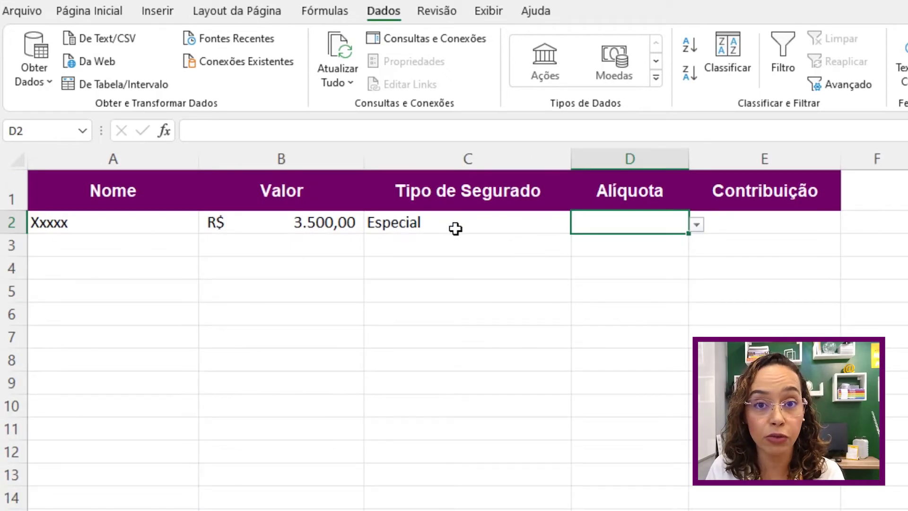
left_click(697, 225)
left_click(679, 242)
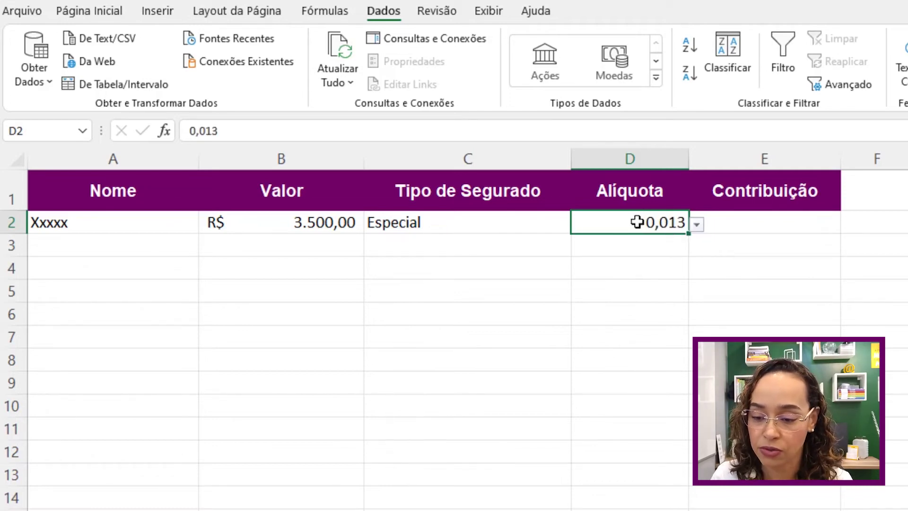
Enter =B2*D2 in E2 to calculate the R$ 45,50 contribution.
left_click(759, 222)
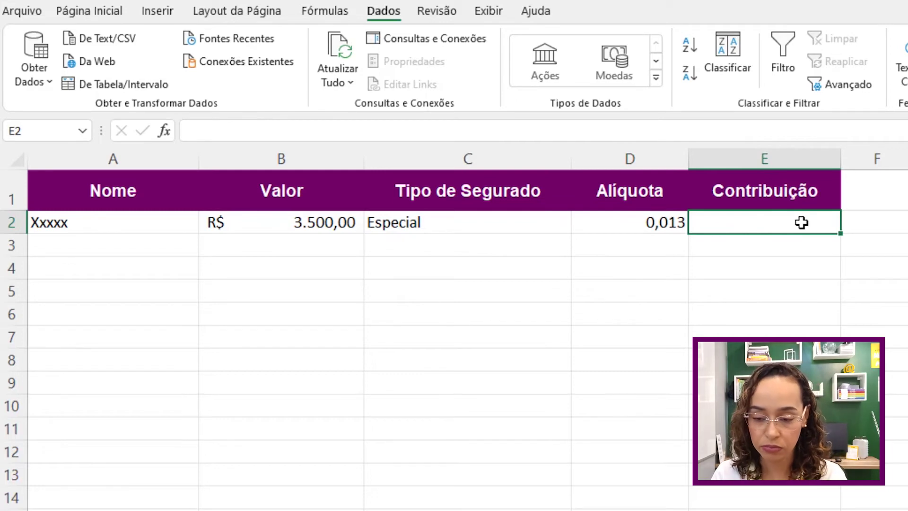
type("=")
left_click(284, 226)
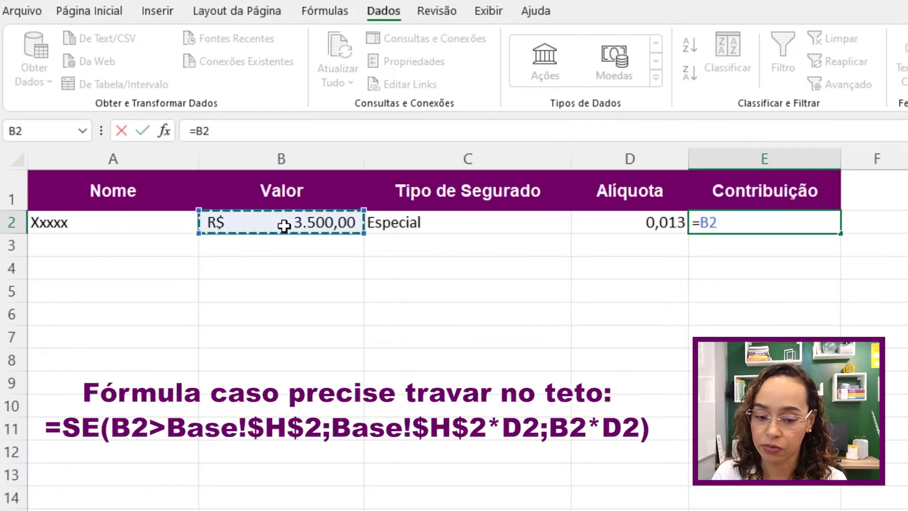
type("*")
left_click(667, 225)
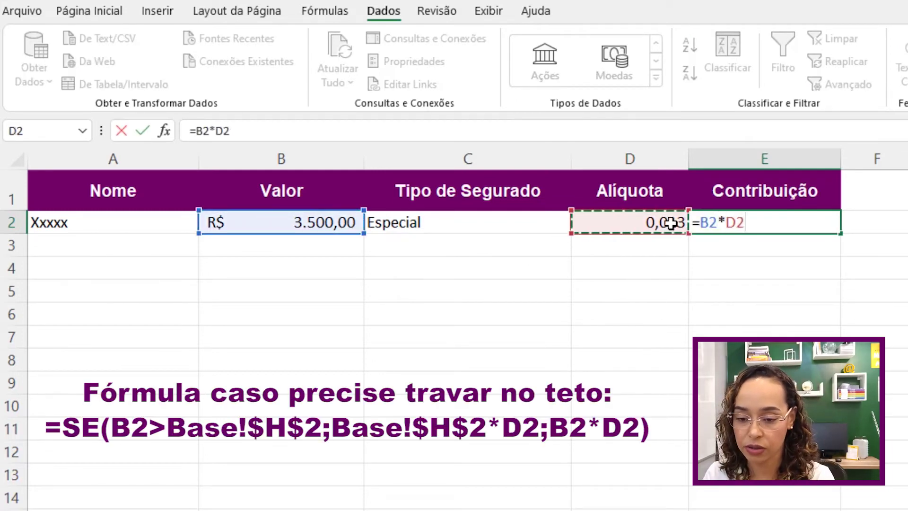
key("Return")
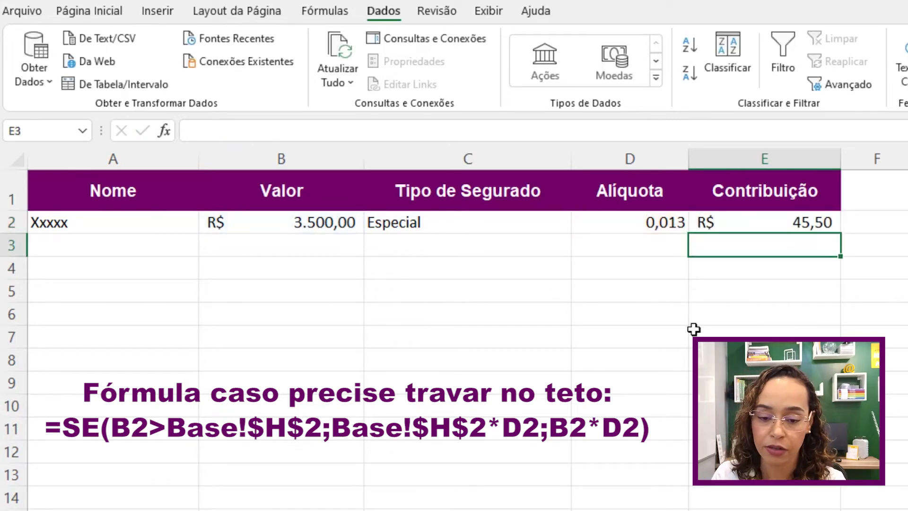
Set C2 to Individual and D2 to the 20% rate so E2 shows R$ 700,00.
left_click(468, 227)
left_click(581, 225)
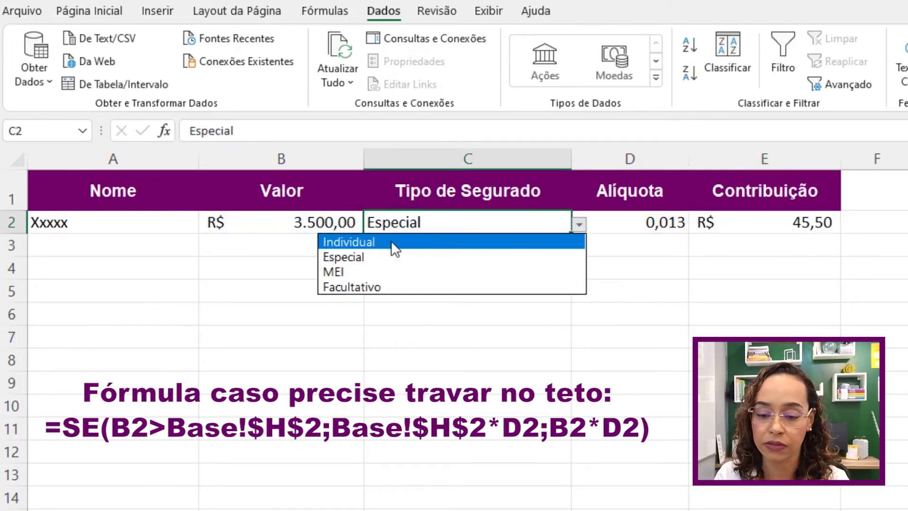
left_click(391, 241)
left_click(628, 225)
left_click(697, 226)
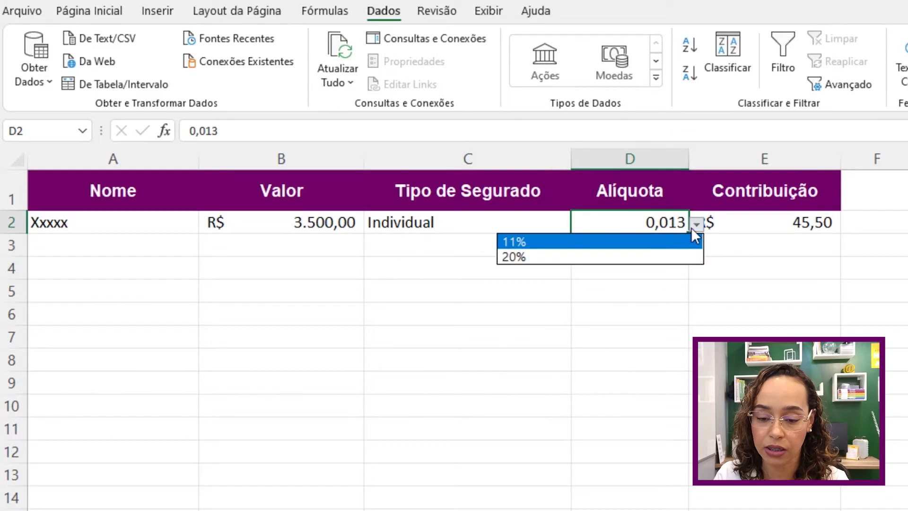
left_click(527, 253)
left_click(771, 226)
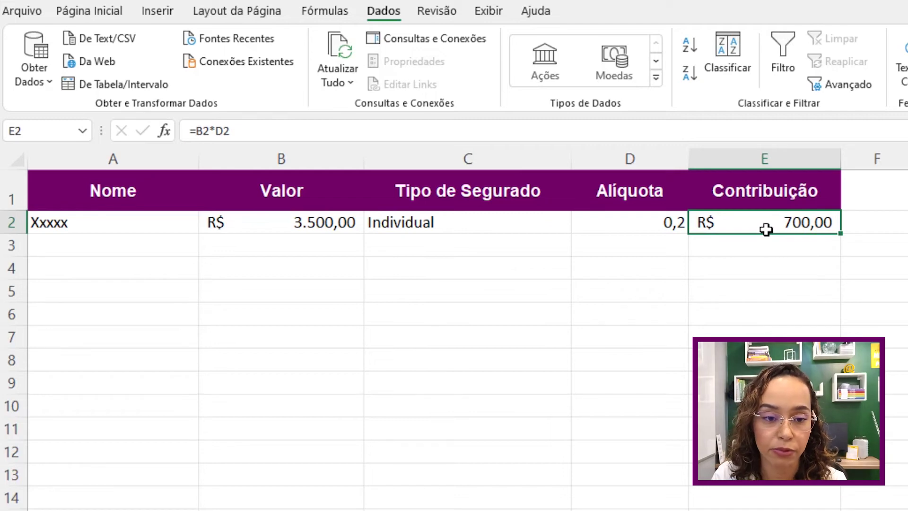
left_click(116, 12)
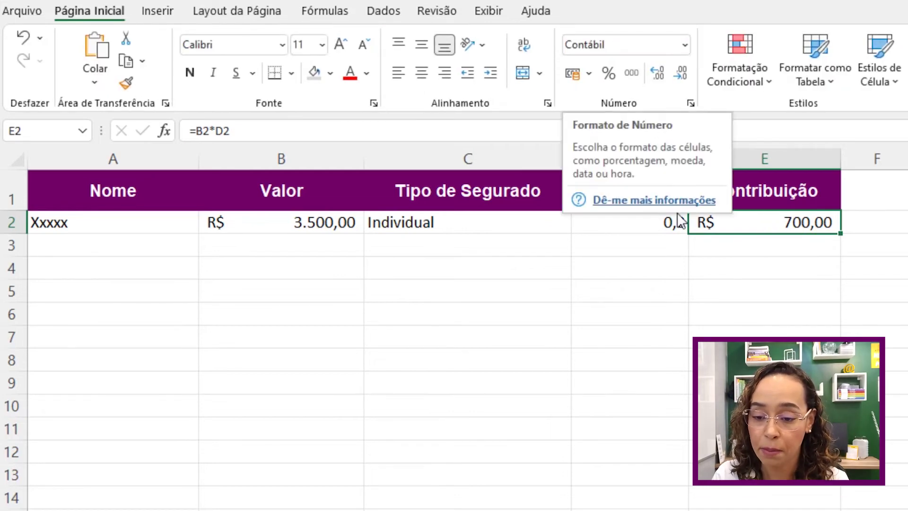
Format the D2 rate as a percentage with two decimals (20,00%).
left_click(631, 223)
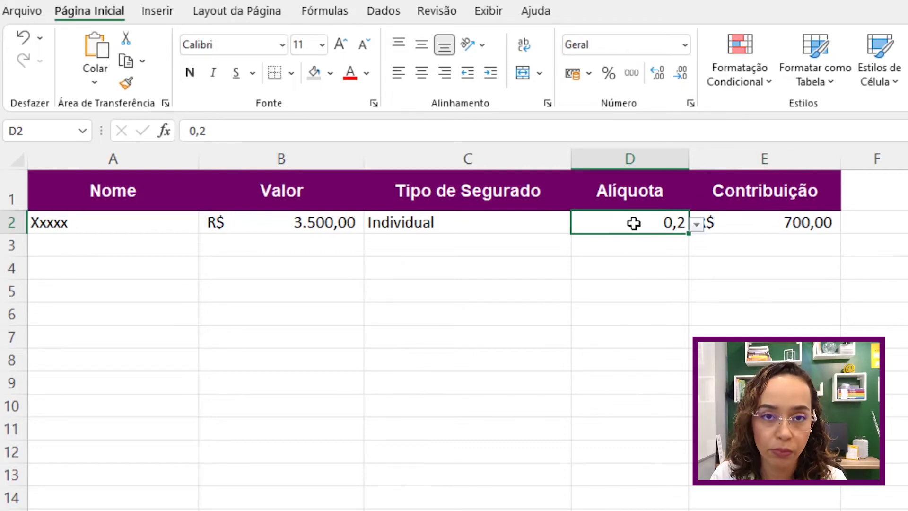
left_click(608, 74)
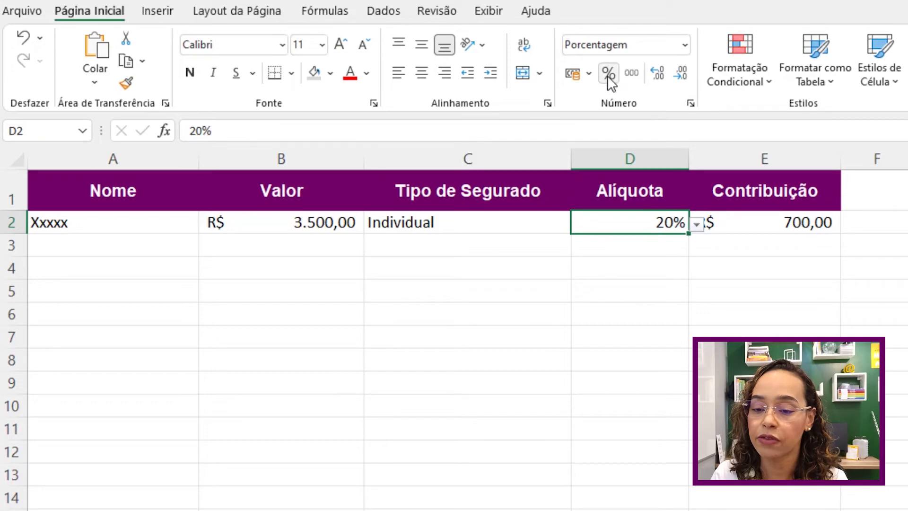
left_click(662, 75)
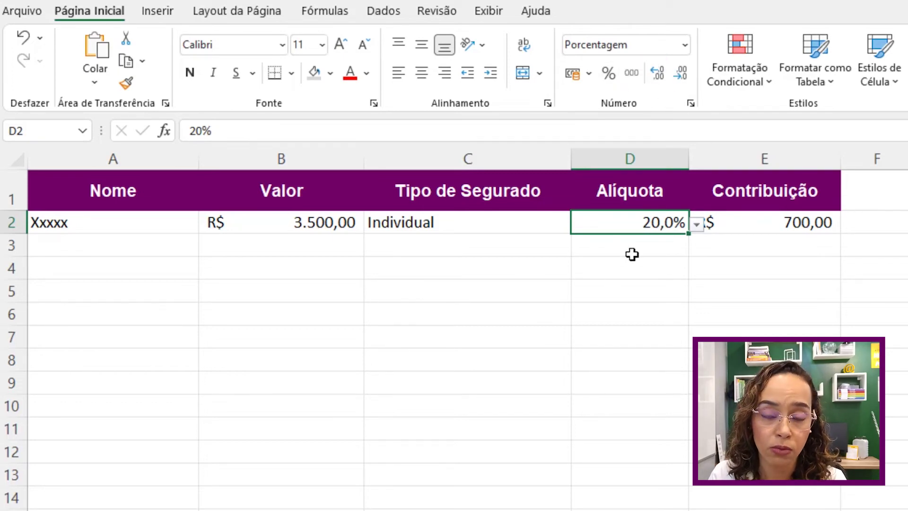
left_click(660, 78)
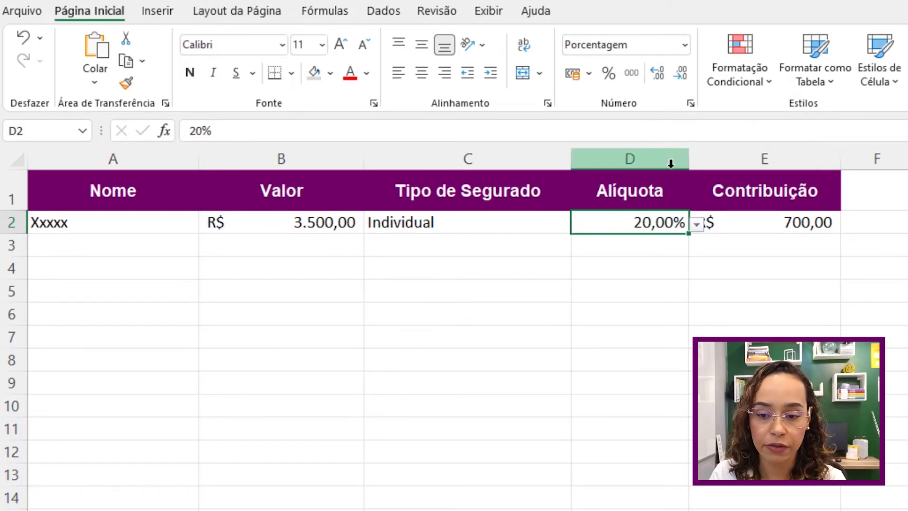
Center the Individual and 20,00% values in C2:D2.
left_click(458, 218)
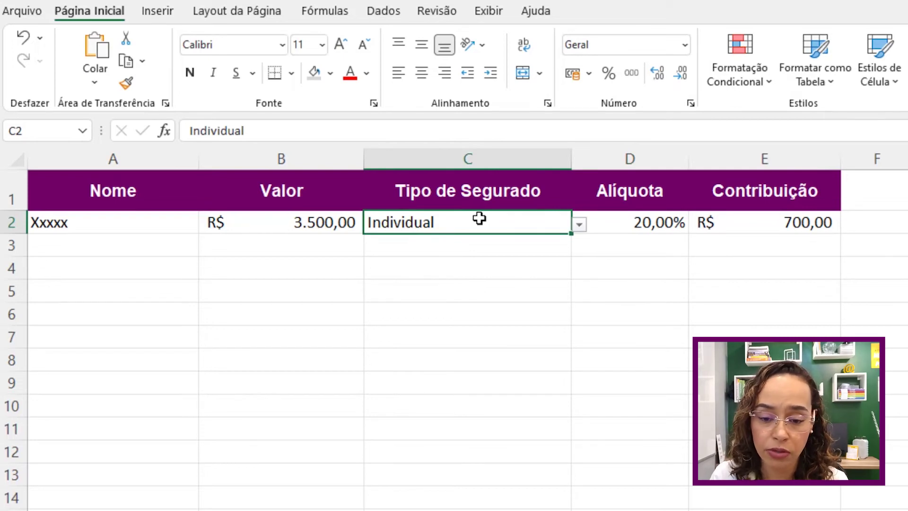
left_click_drag(479, 218, 603, 219)
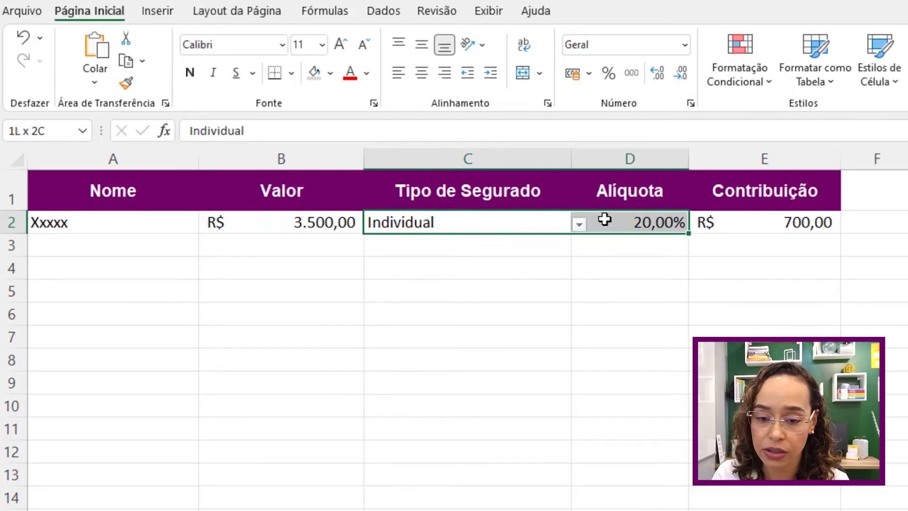
left_click(422, 73)
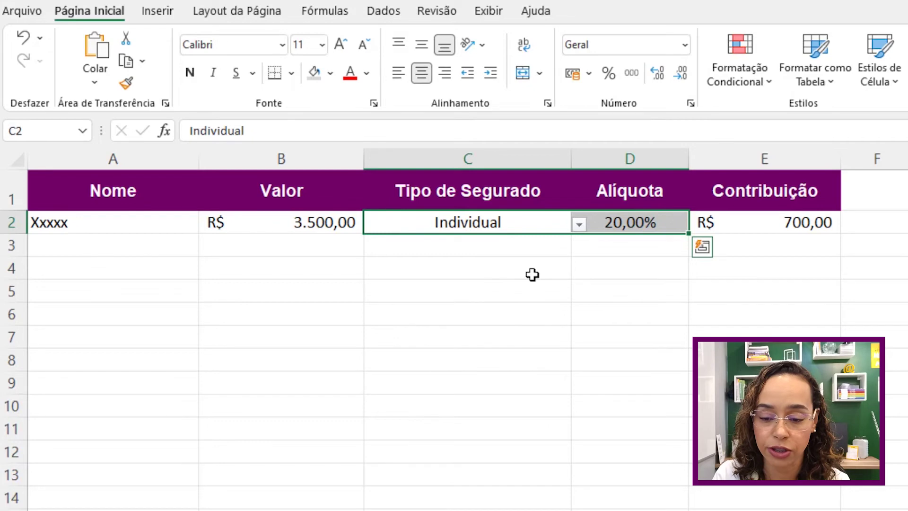
left_click(739, 224)
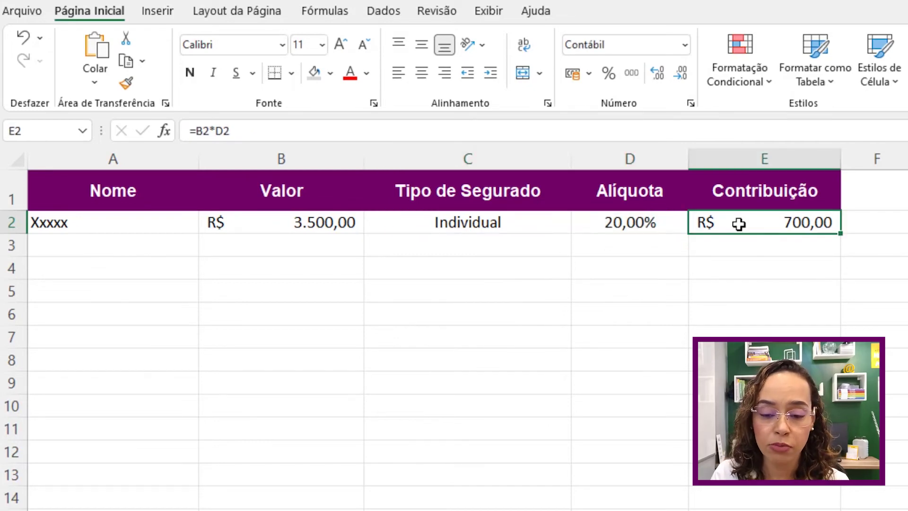
left_click(52, 244)
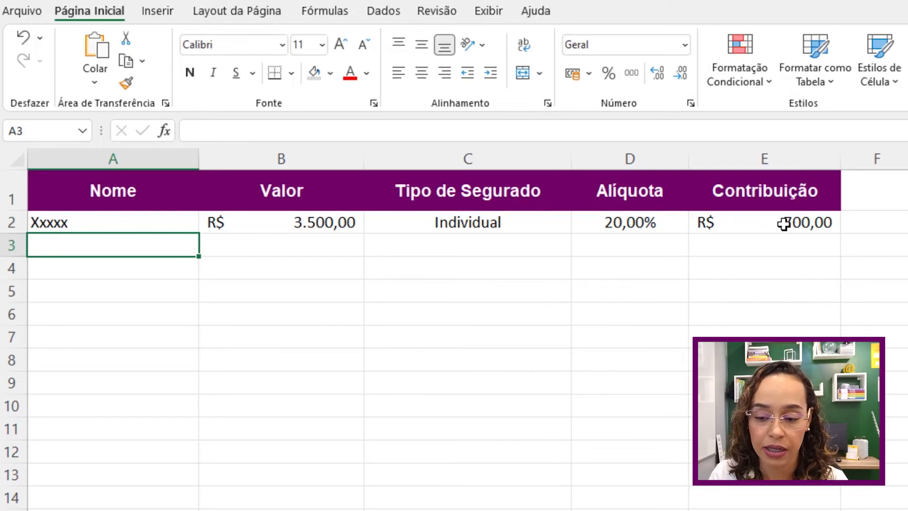
left_click_drag(784, 223, 172, 192)
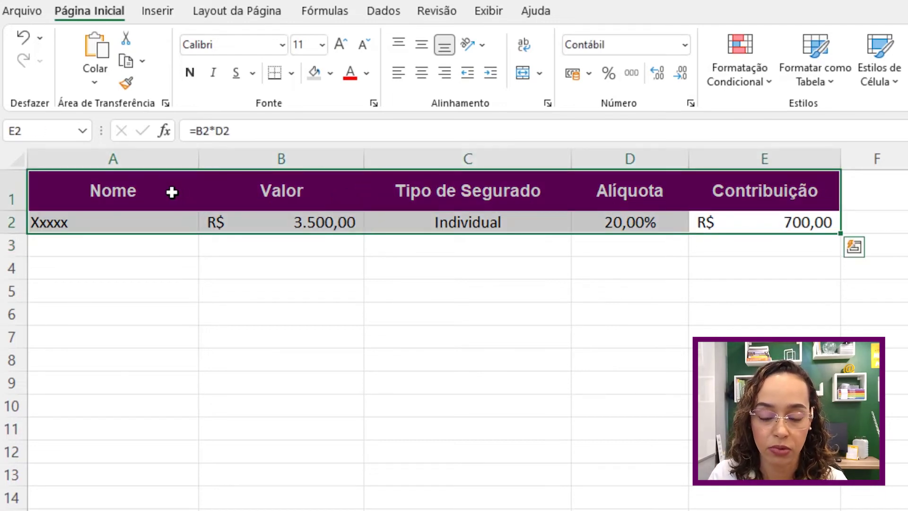
Convert A1:E2 into an Excel table with 'Minha tabela tem cabeçalhos' kept checked.
left_click(159, 13)
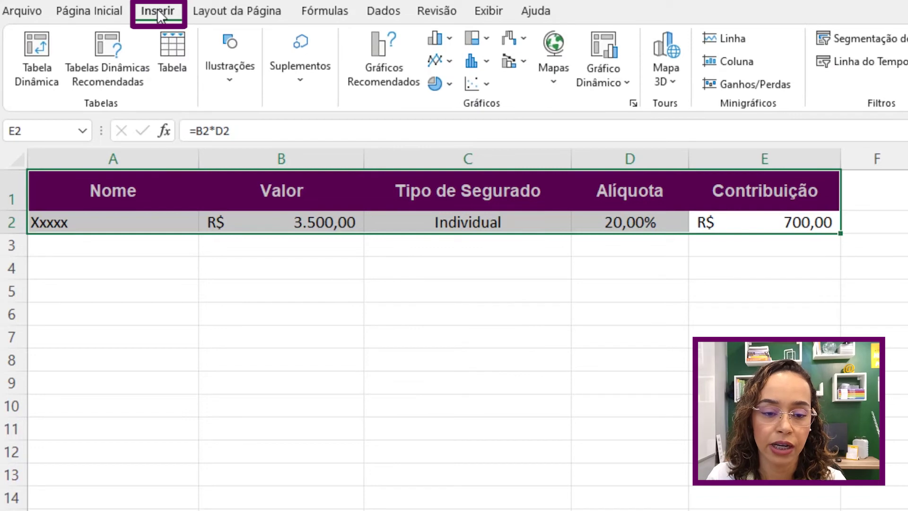
left_click(169, 53)
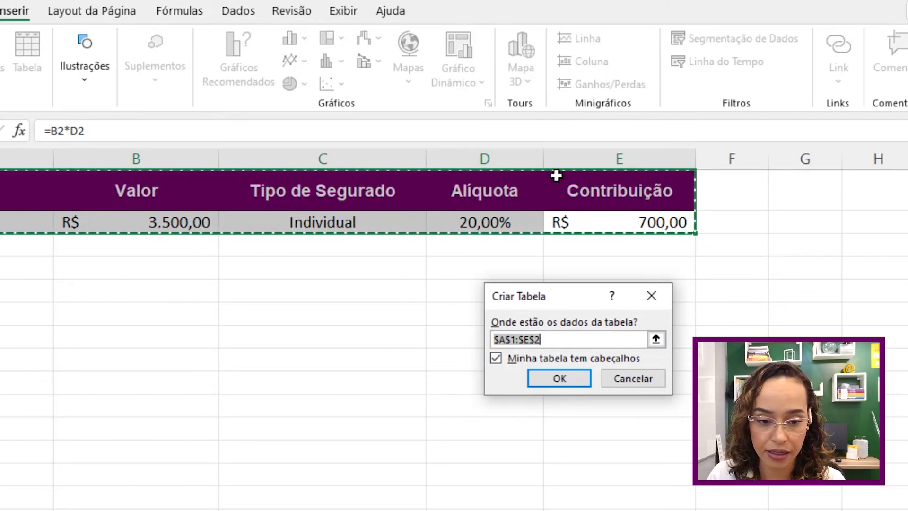
left_click(575, 379)
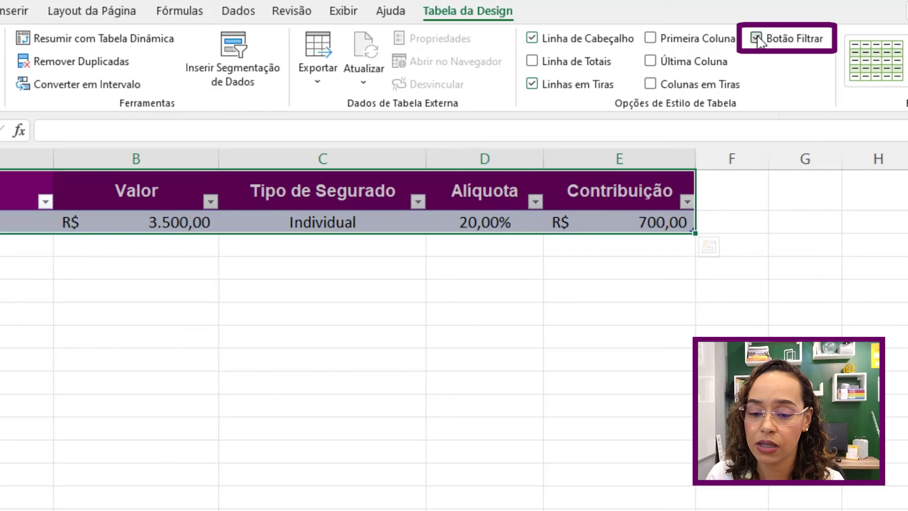
Apply the Branco, Estilo de Tabela Clara 1 style to Tabela1, keeping the header filter buttons.
left_click(759, 40)
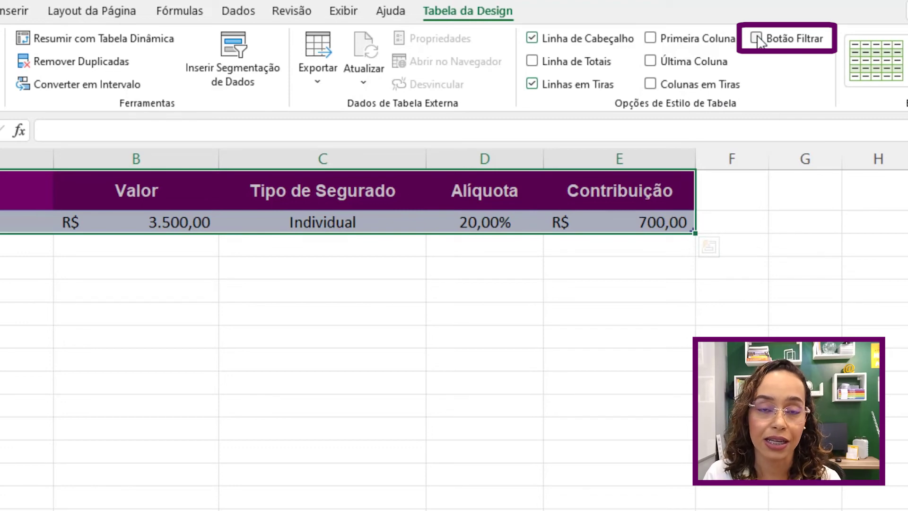
left_click(757, 38)
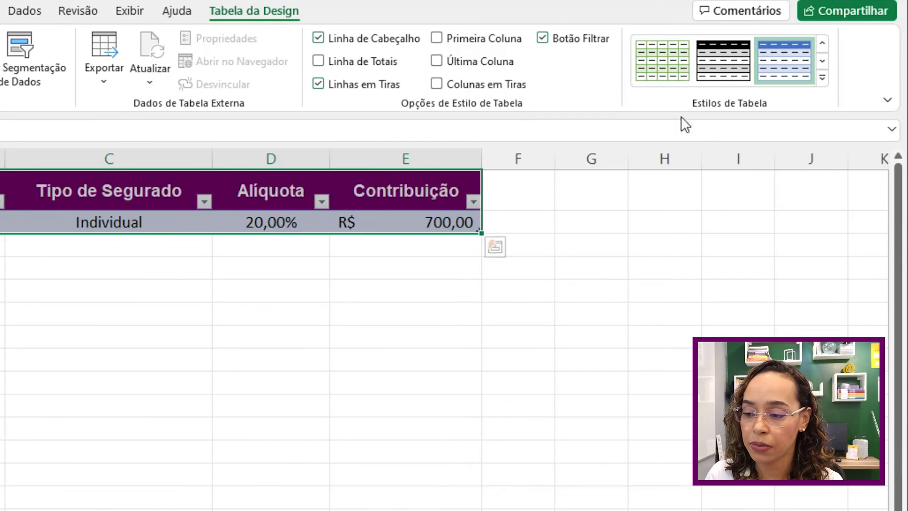
left_click(824, 78)
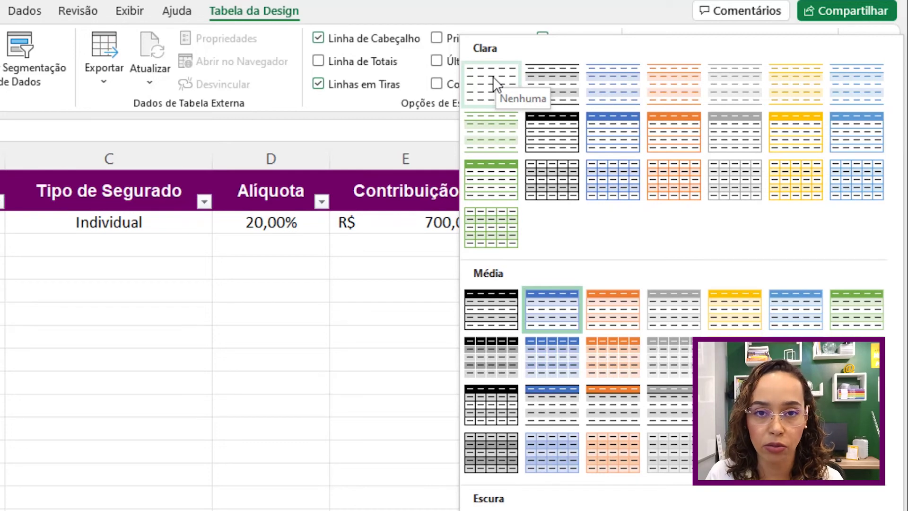
left_click(549, 78)
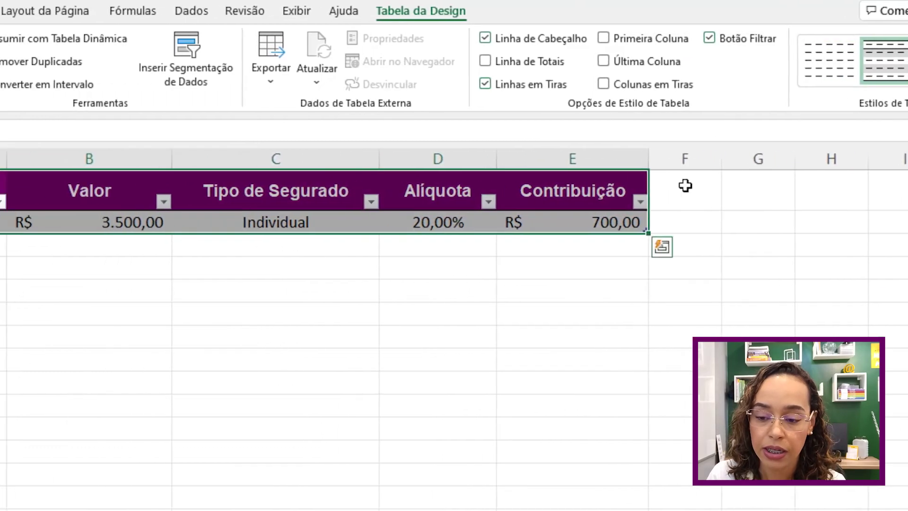
left_click(704, 226)
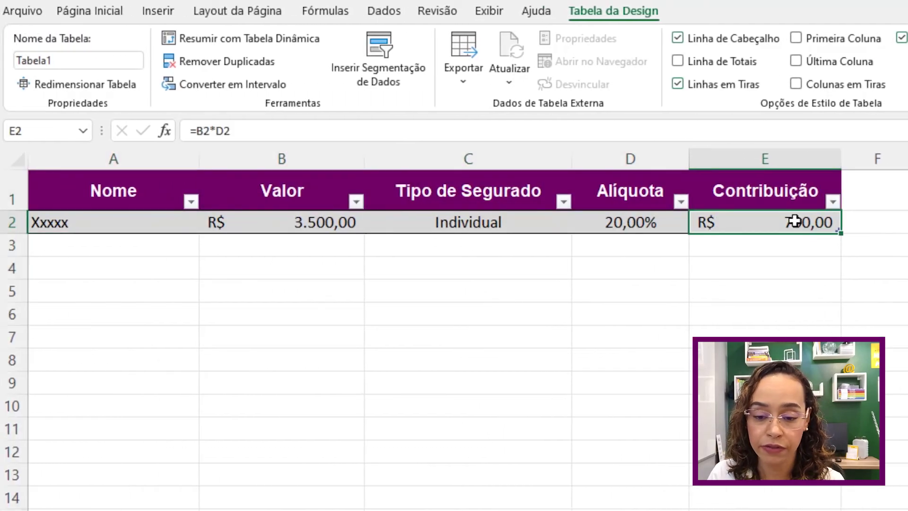
Enter Yyyyy with a value of 1.100 in row 3.
left_click(91, 244)
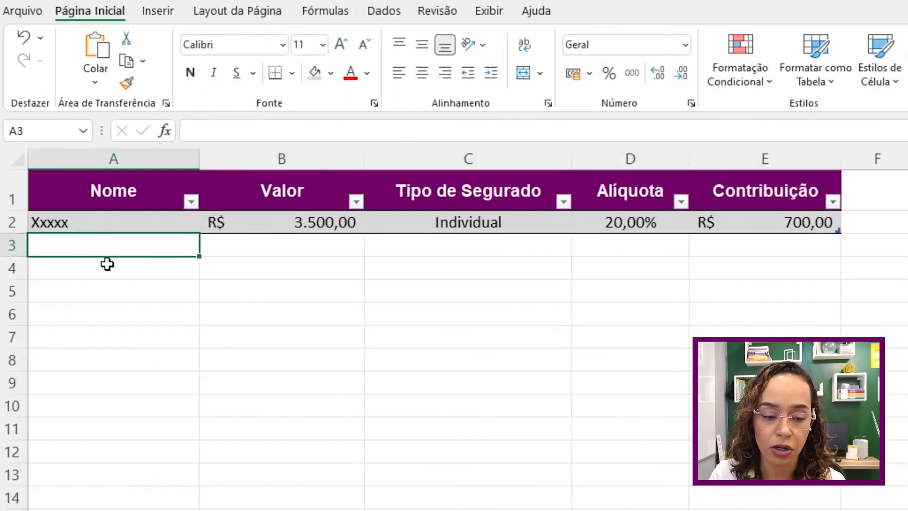
type("Yyyyy")
key("Tab")
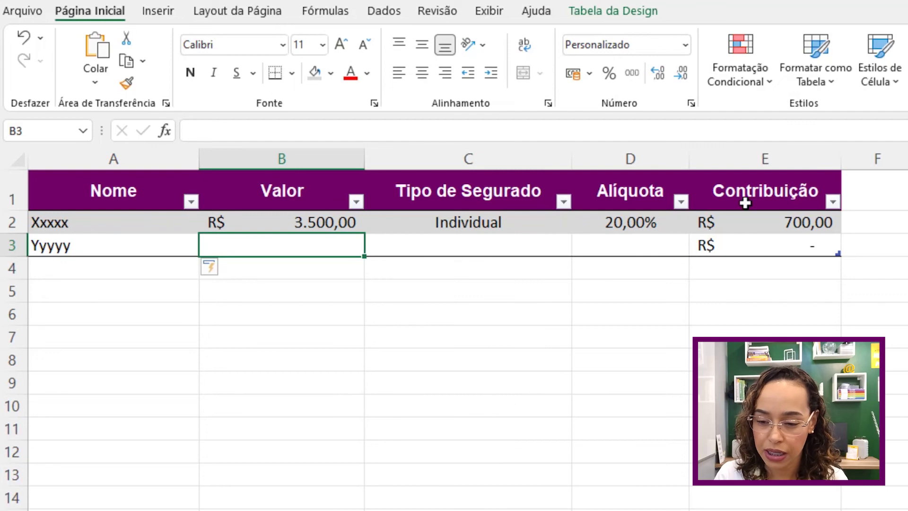
left_click(515, 251)
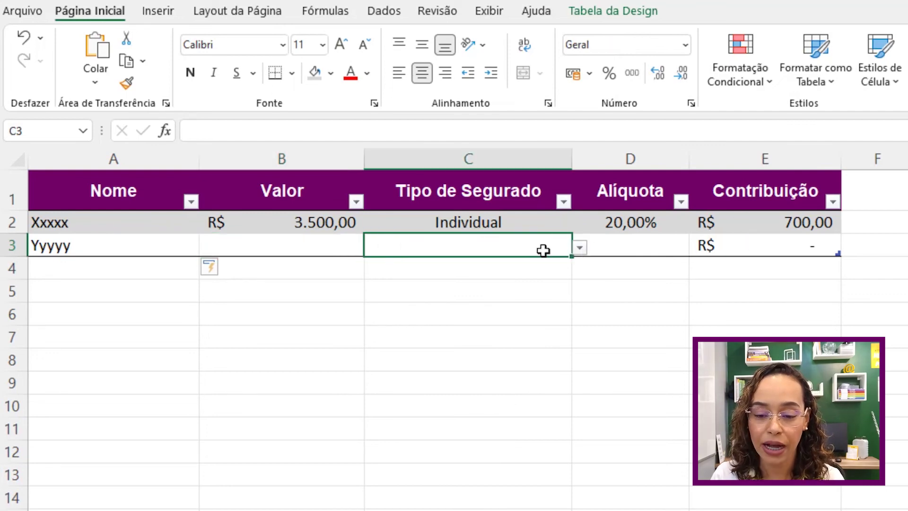
left_click(348, 249)
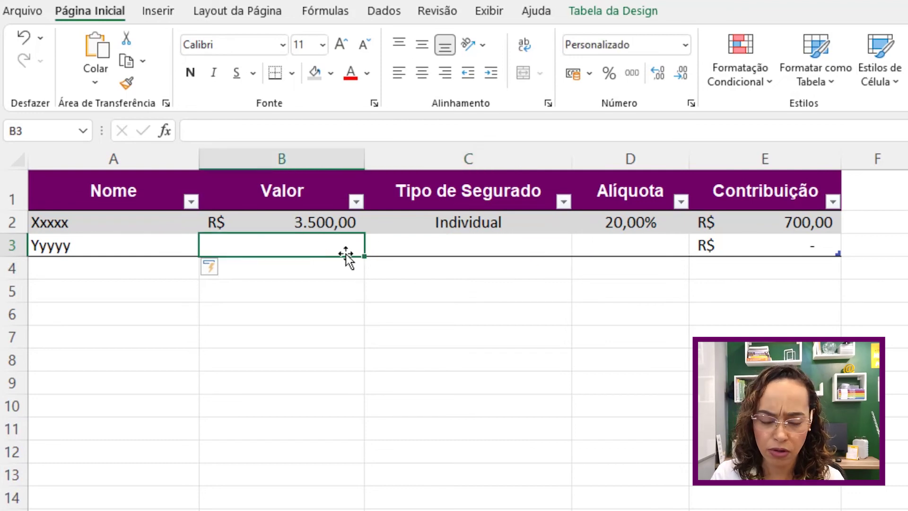
type("1.100")
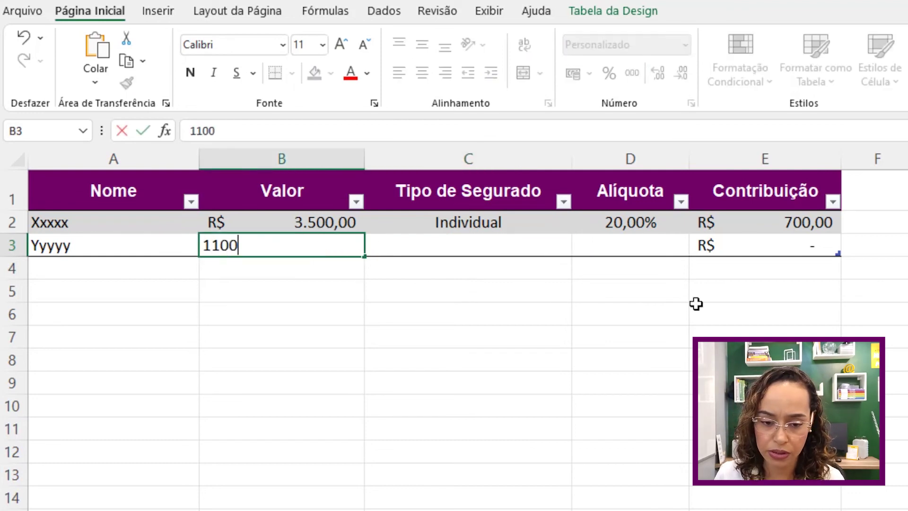
key("Return")
Set row 3 to Facultativo at the 5% rate, giving R$ 55,00.
left_click(509, 245)
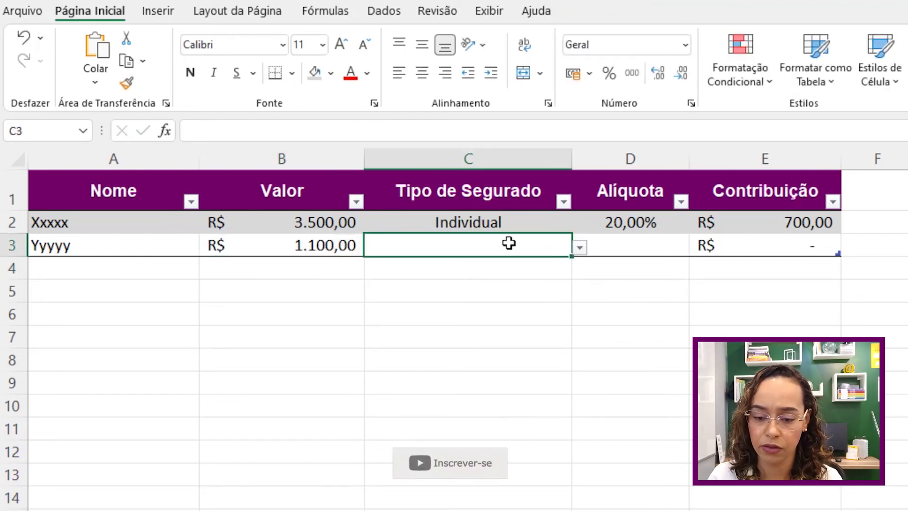
left_click(578, 248)
left_click(410, 310)
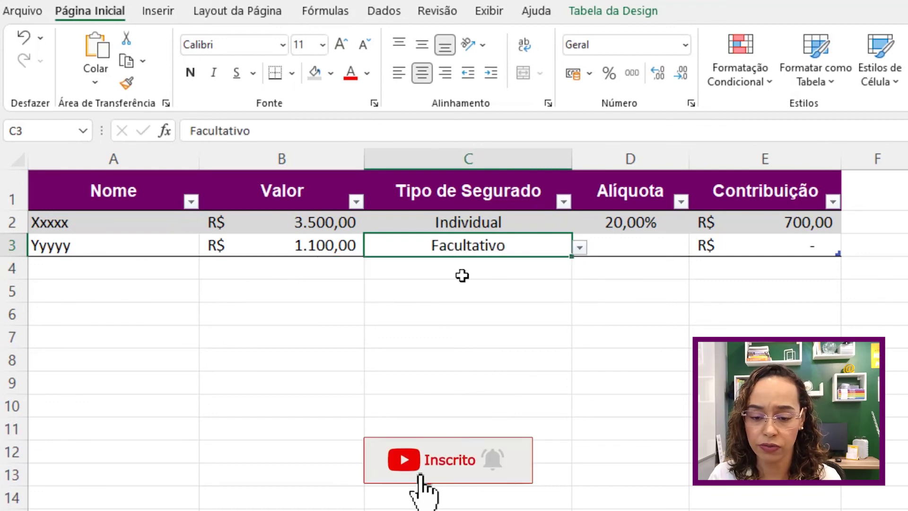
left_click(633, 245)
left_click(697, 247)
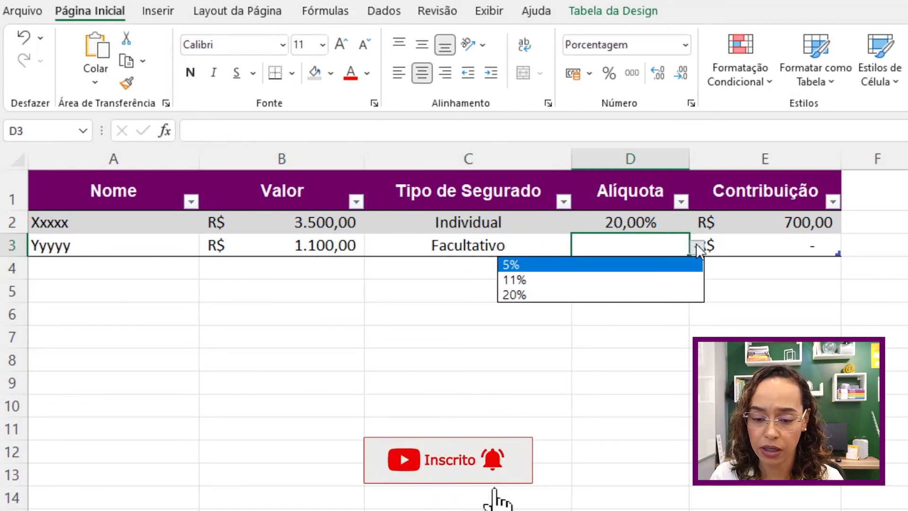
left_click(514, 264)
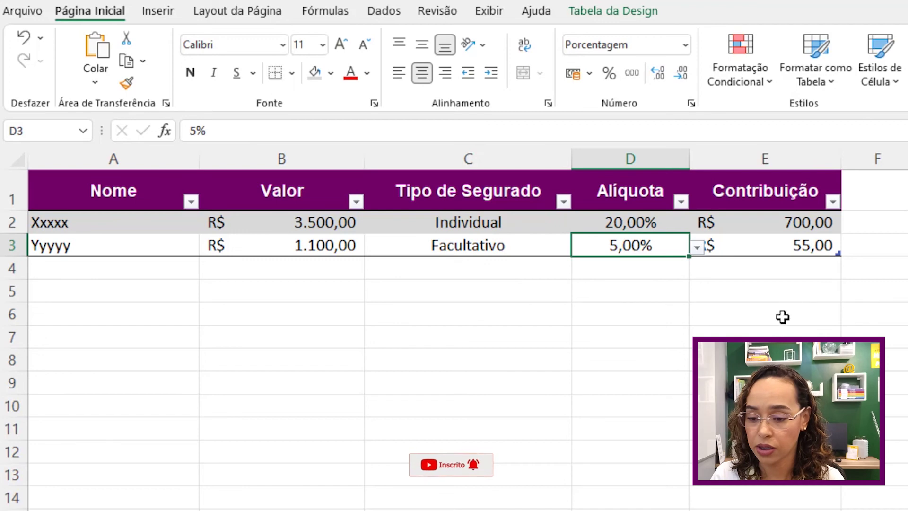
left_click(791, 247)
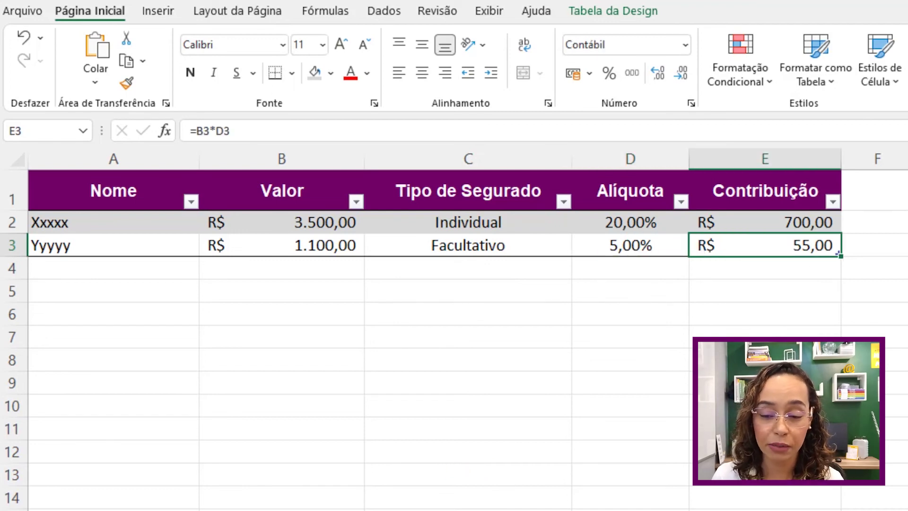
Enter Zzzzz with a value of 2.600 in row 4.
left_click(160, 268)
type("Zzzzz")
left_click(262, 270)
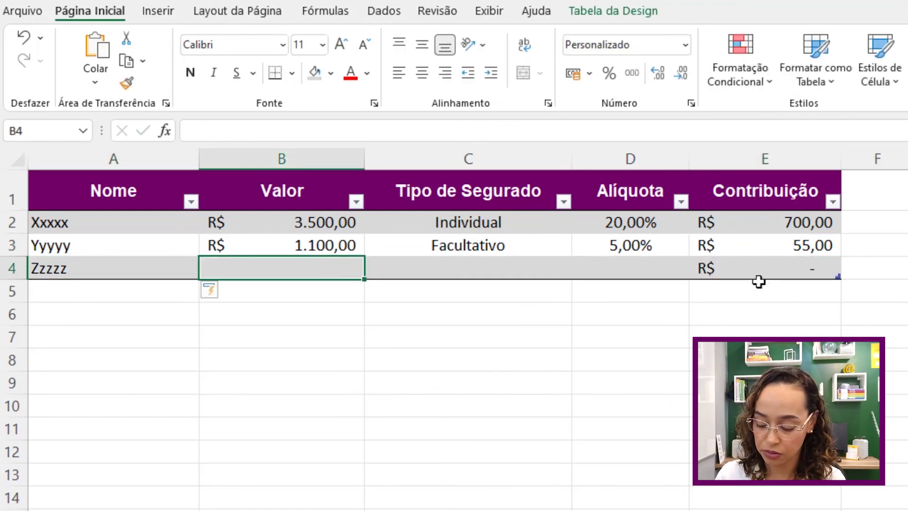
type("2.600")
key("Return")
Set row 4 to MEI at the 20% rate, giving R$ 520,00.
left_click(569, 270)
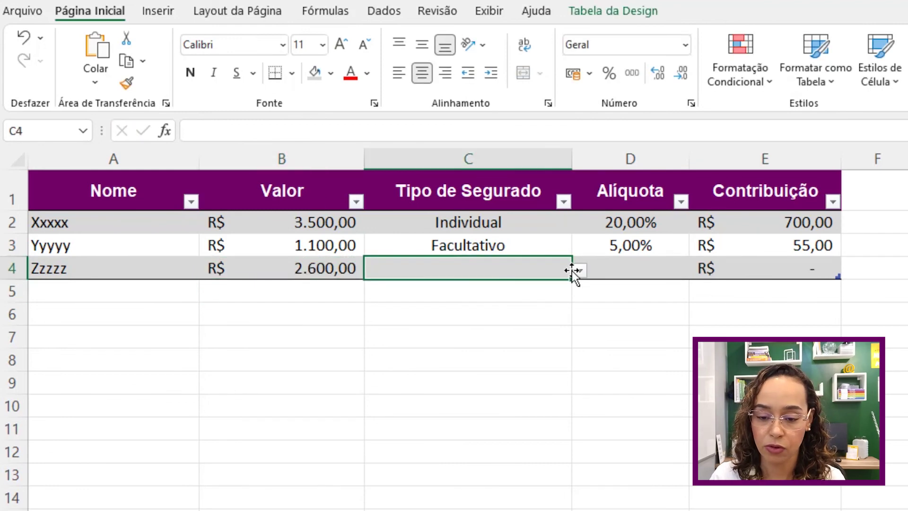
left_click(579, 270)
left_click(407, 317)
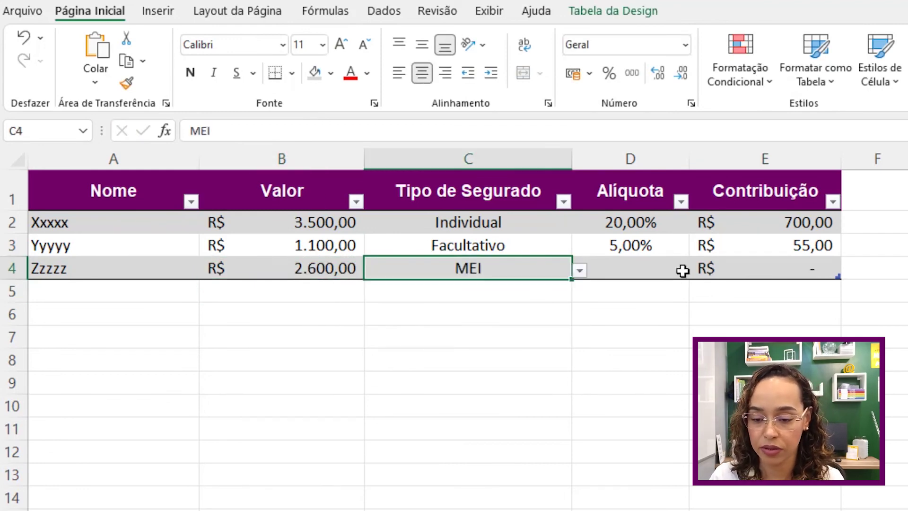
left_click(682, 274)
left_click(697, 269)
left_click(510, 303)
left_click(771, 270)
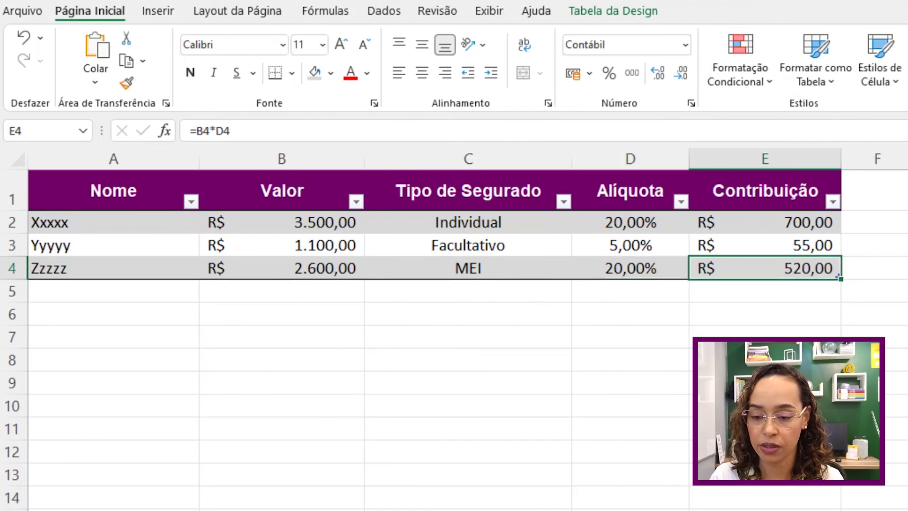